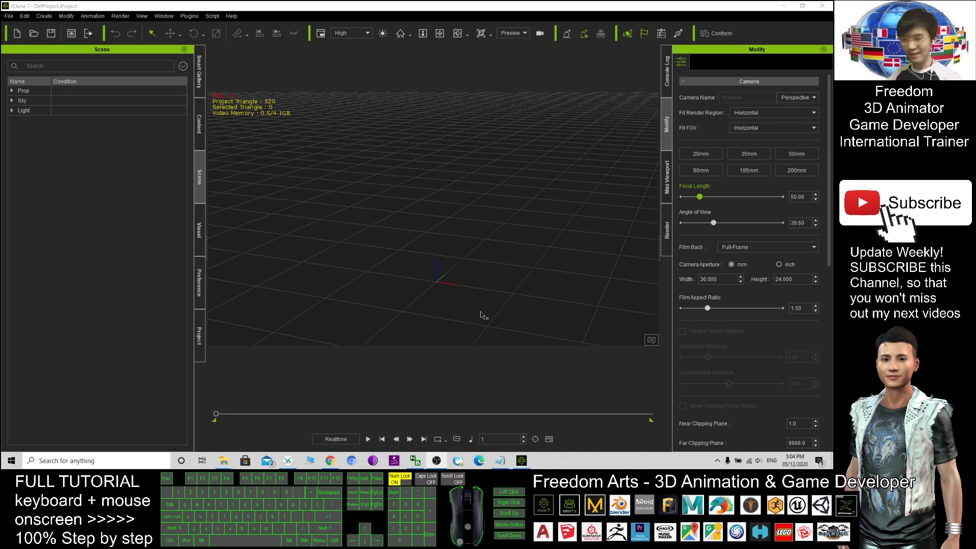
Step: Bring the Chrome window with the Smooth Camera Follow 2.0 marketplace page to the front
click(333, 462)
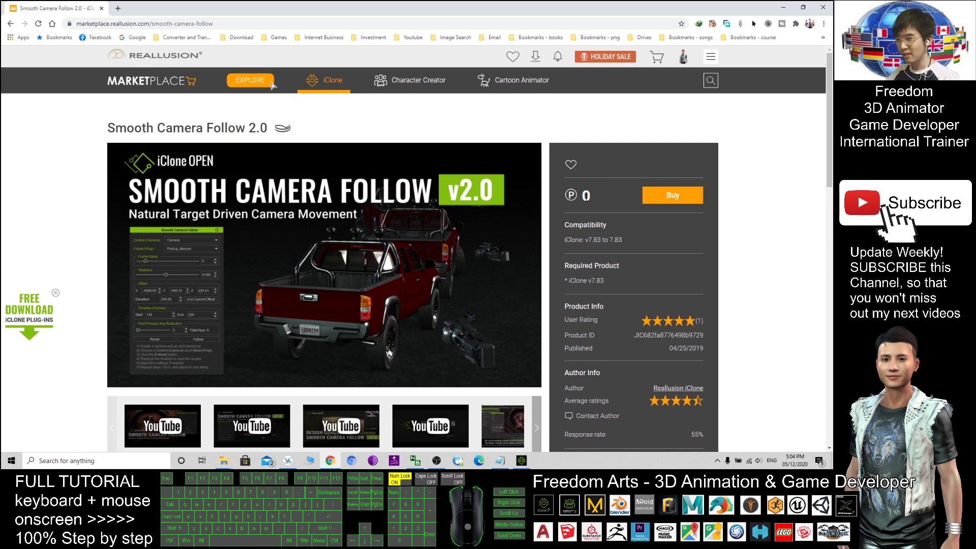
Step: Highlight the plug-in's 0 price, then open the Plug-in Inventory List in a new tab
click(585, 195)
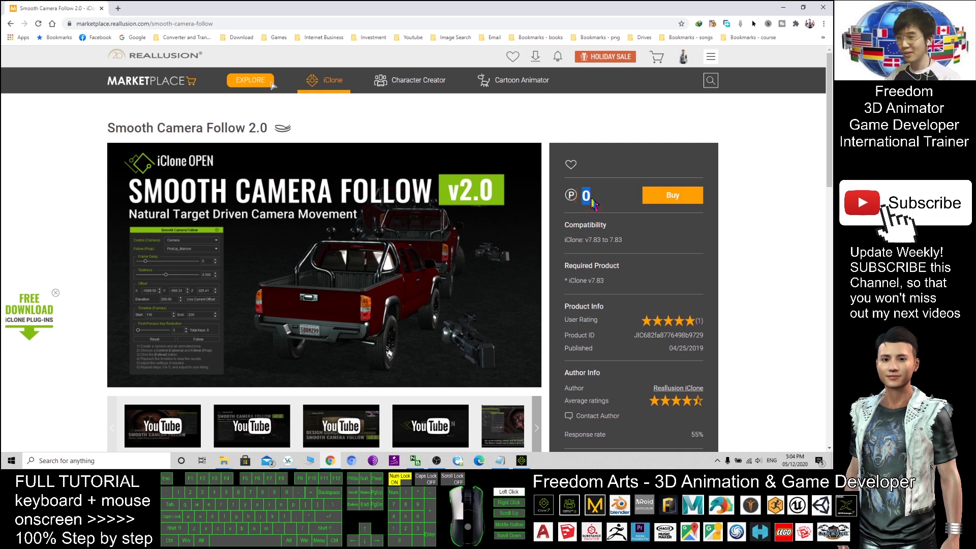
click(585, 196)
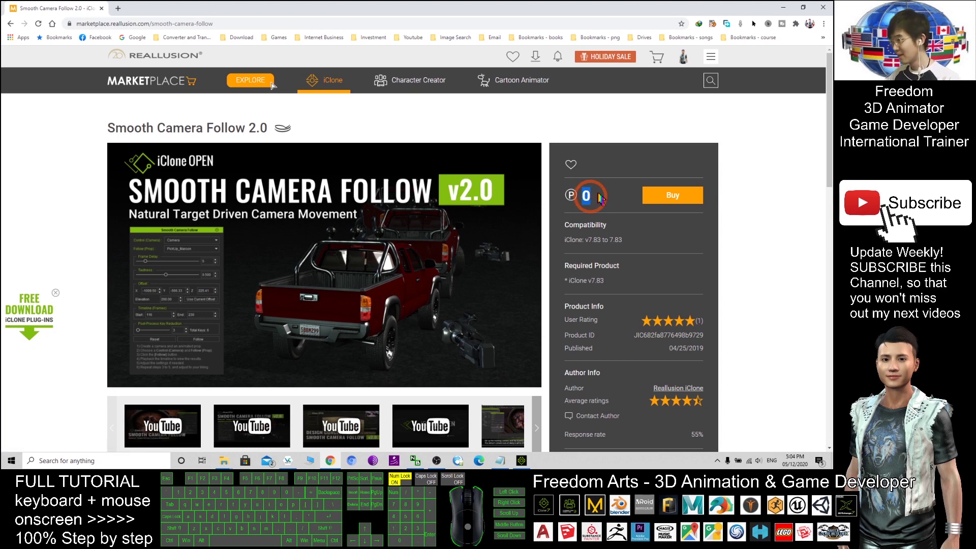
click(573, 195)
mouse_move(682, 57)
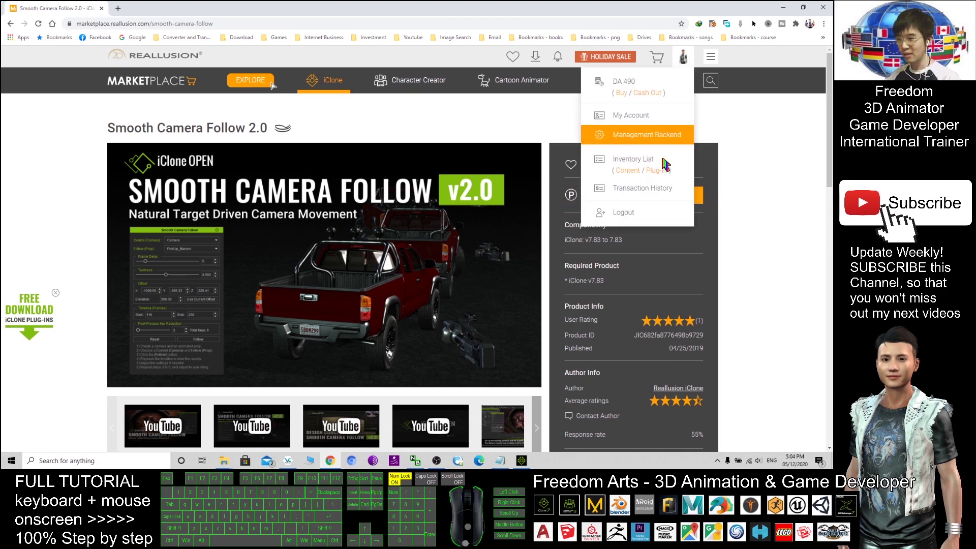
click(657, 178)
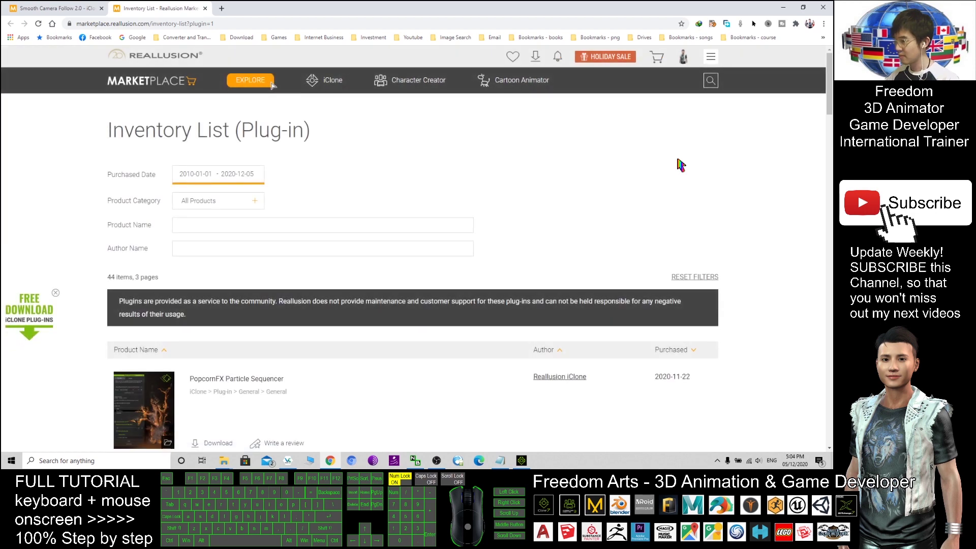
scroll(611, 160, down, 3)
scroll(565, 168, down, 3)
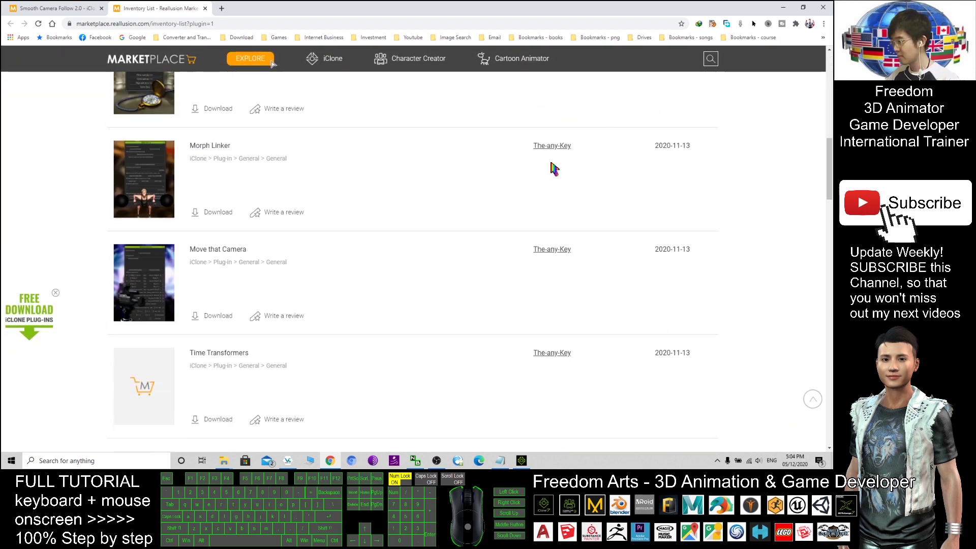
scroll(553, 179, down, 3)
scroll(551, 187, down, 5)
scroll(485, 252, down, 5)
scroll(431, 266, down, 2)
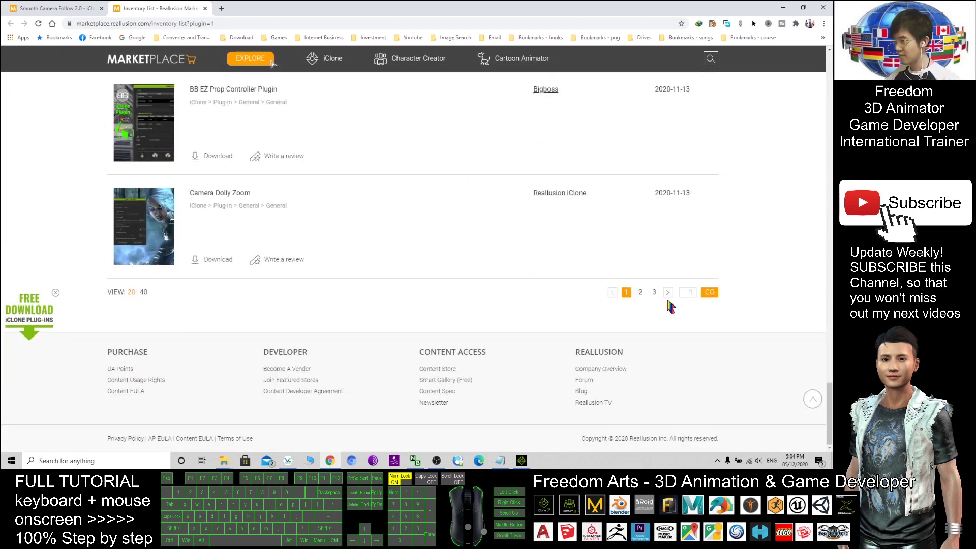
Step: Page through inventory pages 3 and 2 to find Smooth Camera Follow 2.0, then bring up the notes
click(653, 292)
scroll(486, 287, down, 5)
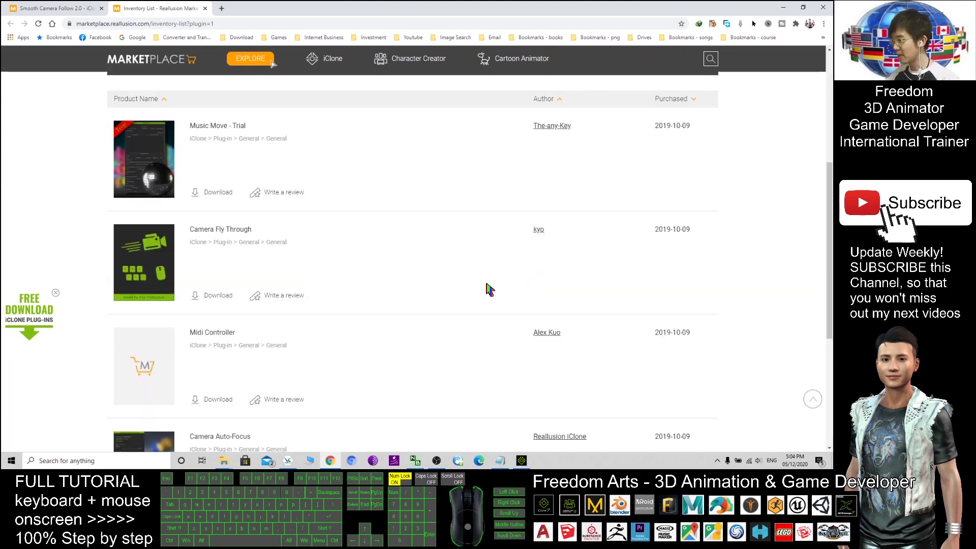
scroll(499, 288, down, 3)
click(639, 293)
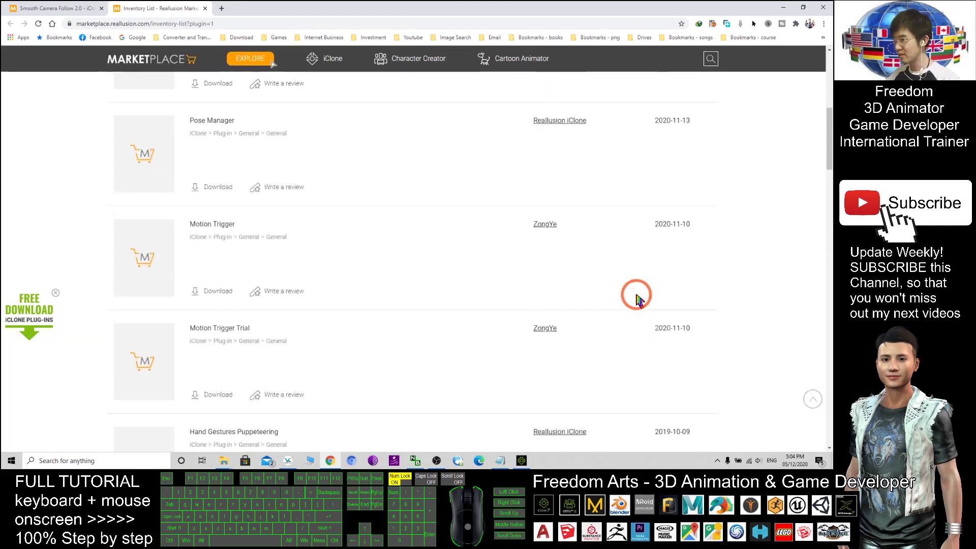
scroll(472, 221, down, 5)
scroll(474, 231, down, 2)
scroll(473, 229, down, 3)
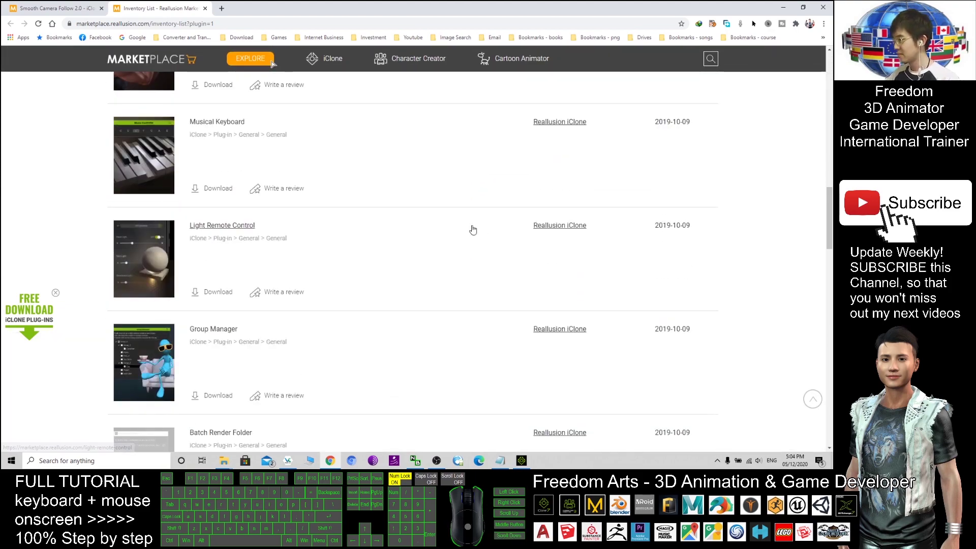
scroll(470, 226, down, 1)
scroll(470, 228, down, 1)
scroll(425, 230, down, 1)
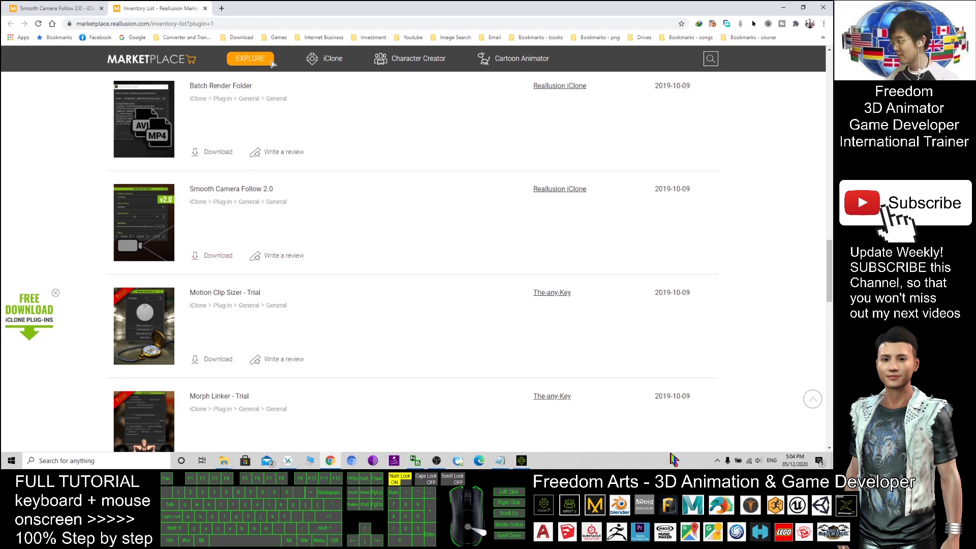
click(500, 460)
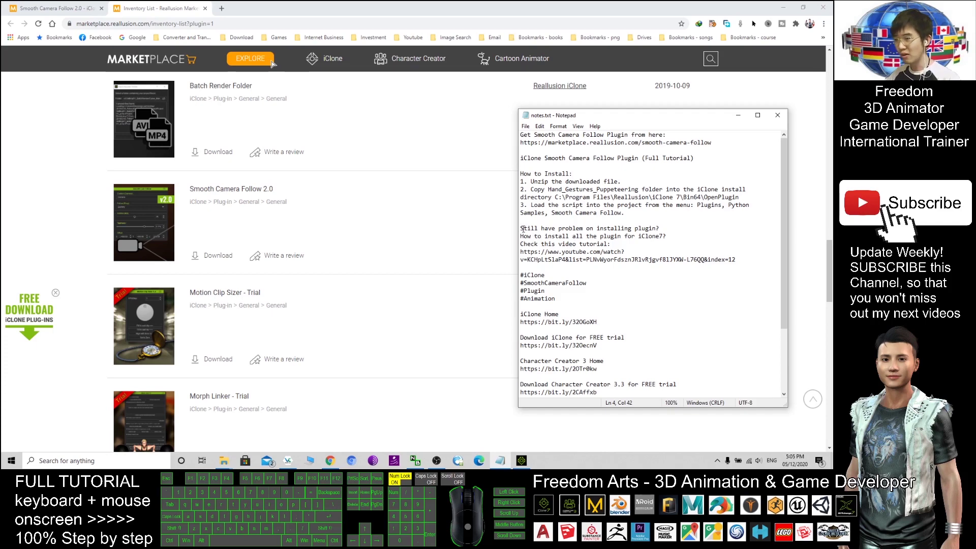
Step: Select and copy the two-line YouTube tutorial link from the notes file
drag(521, 227, 633, 251)
click(640, 232)
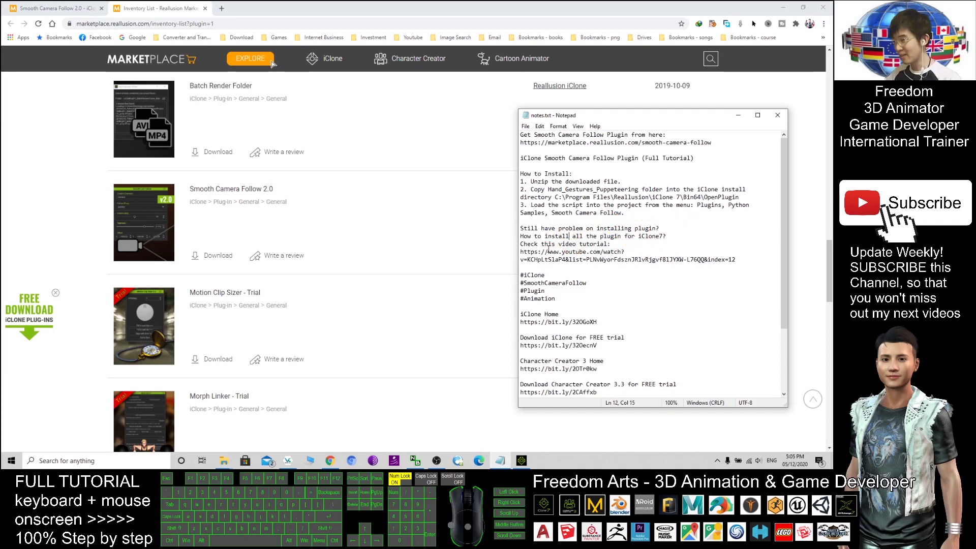
drag(520, 252, 740, 260)
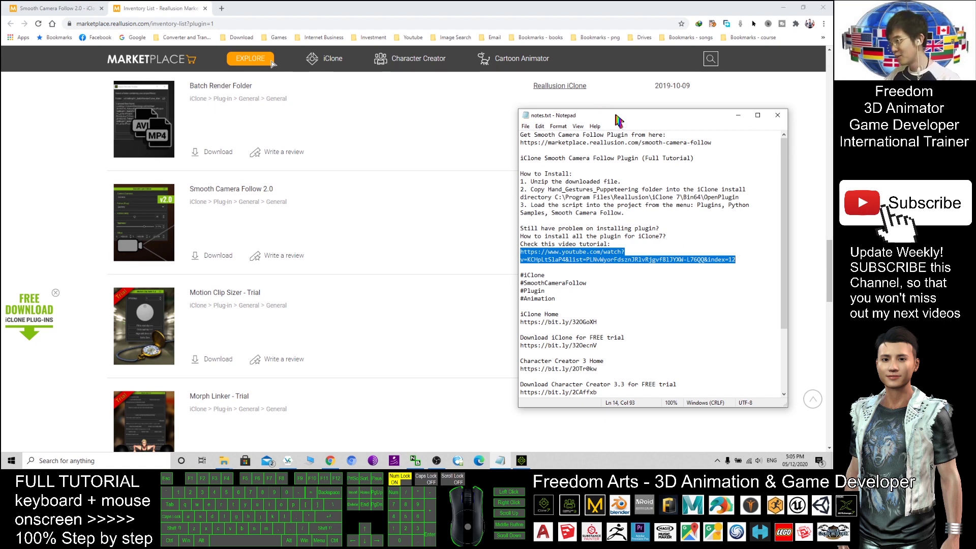
drag(618, 121, 563, 136)
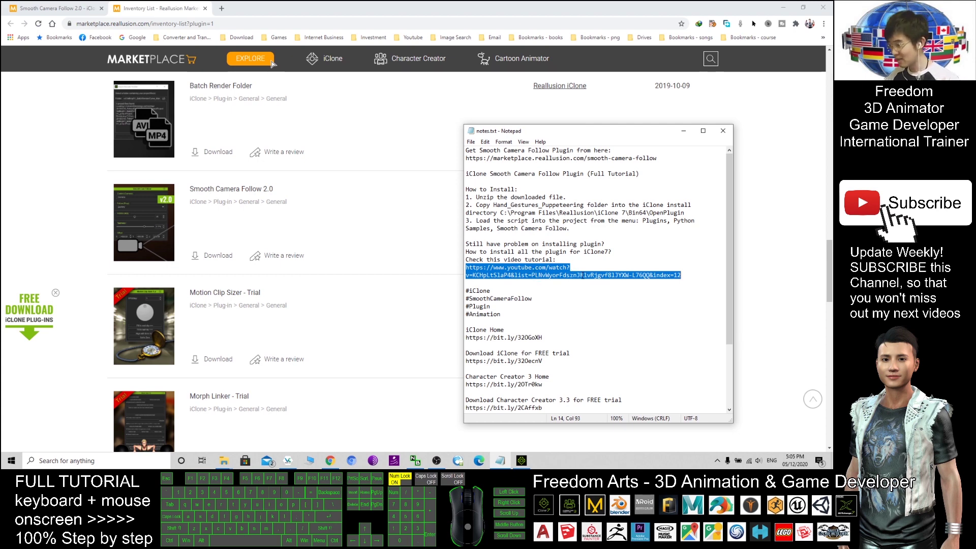
key(ctrl+c)
Step: Load the copied YouTube tutorial link in a new tab and skip the ad
click(221, 9)
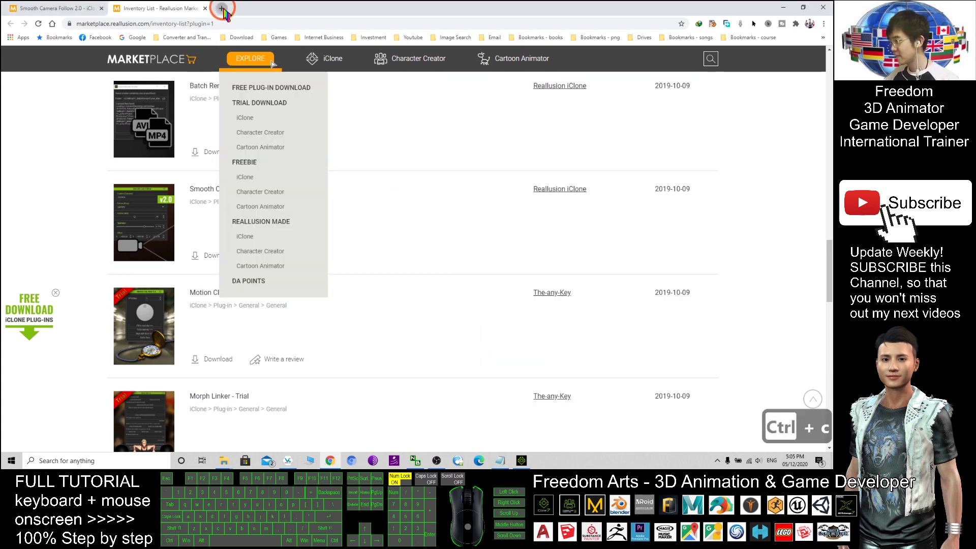
key(ctrl+v)
key(Return)
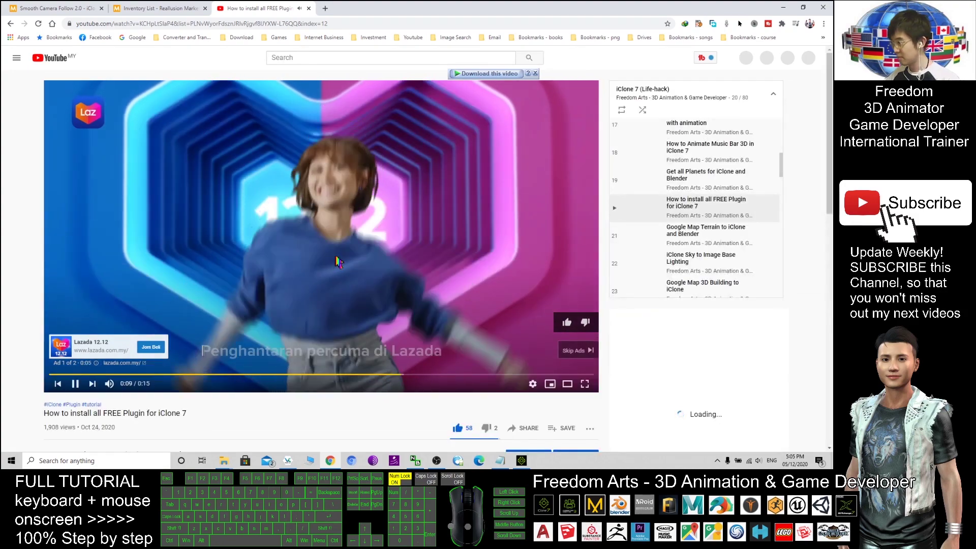
click(562, 348)
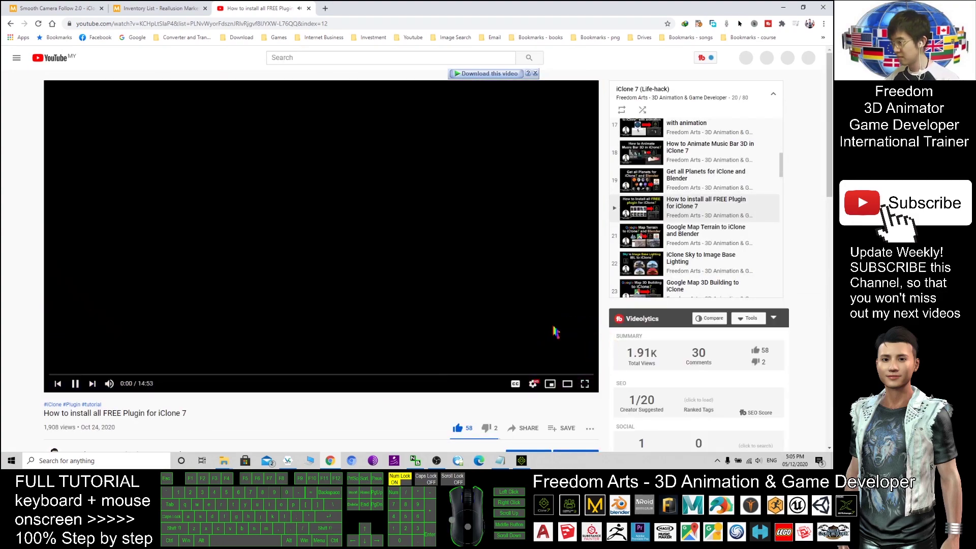
scroll(412, 283, down, 3)
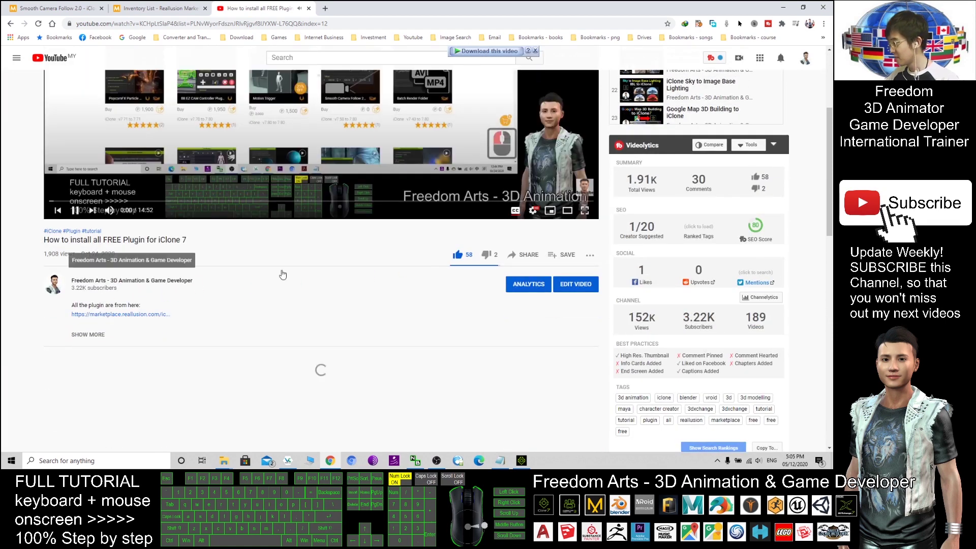
scroll(323, 374, up, 2)
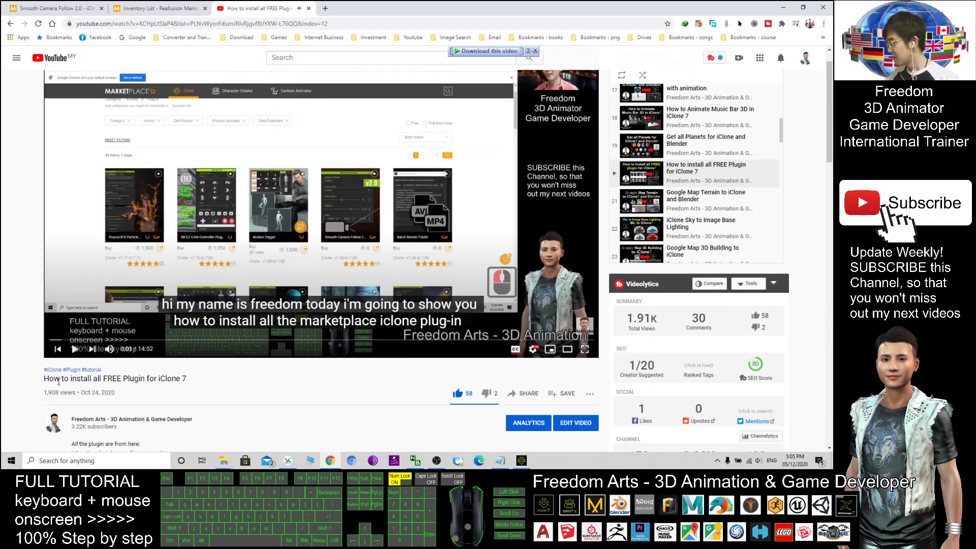
drag(54, 379, 156, 379)
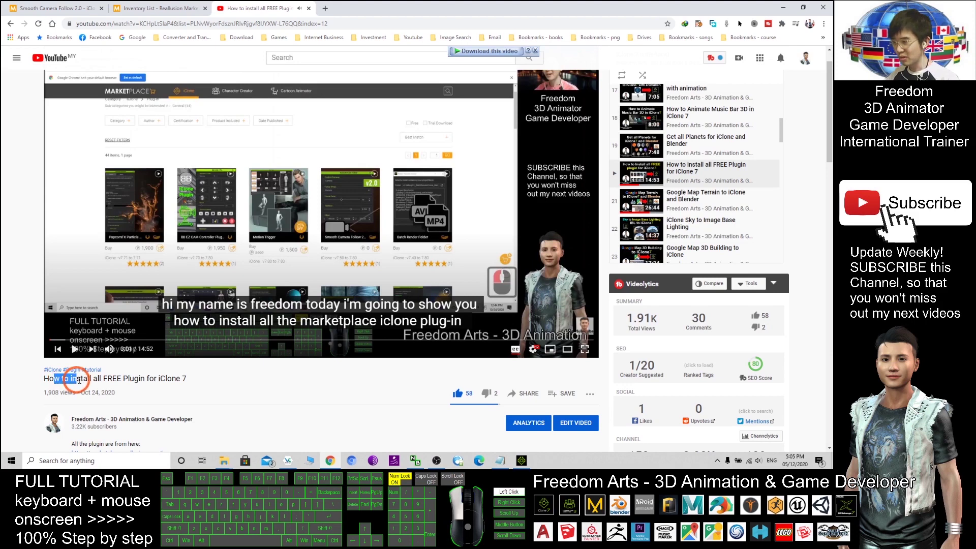
click(186, 382)
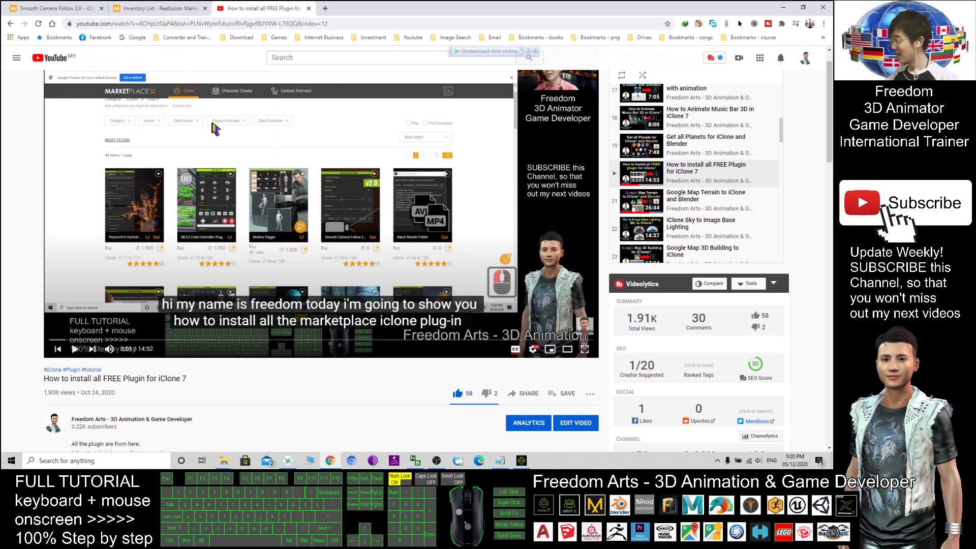
Step: Close the YouTube tab and minimize the browser and notes to reveal iClone
click(308, 9)
click(781, 7)
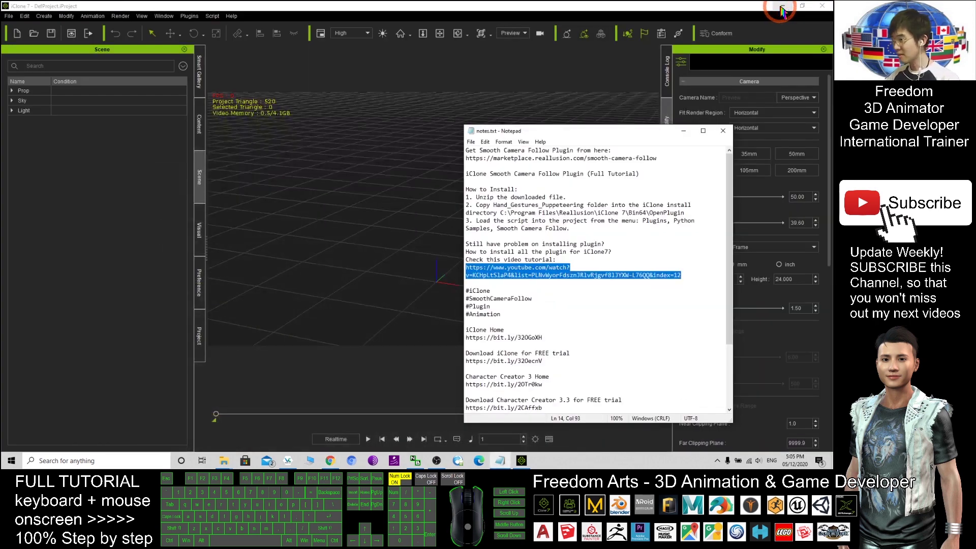
click(682, 130)
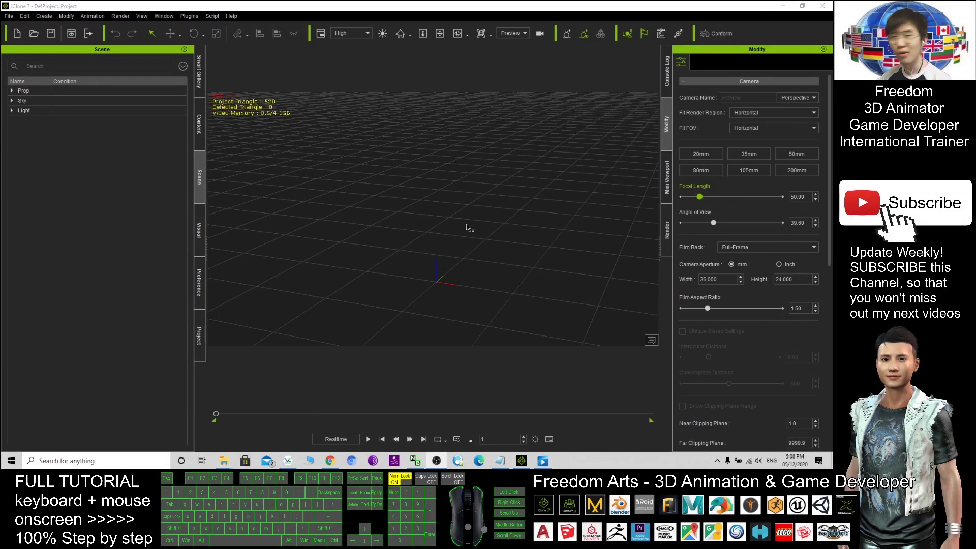
Step: Launch Smooth Camera Follow from the Plugins menu and dock its panel on the right
click(189, 16)
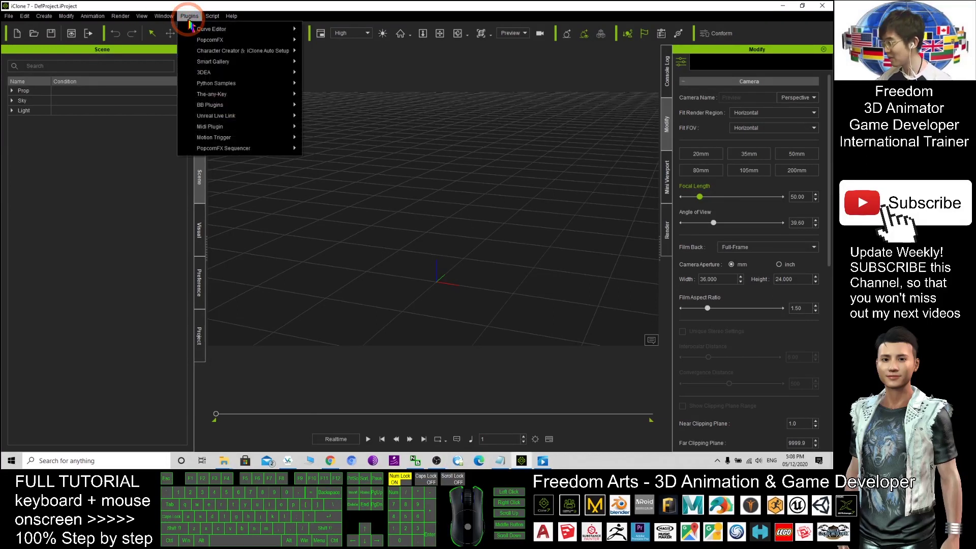
click(189, 16)
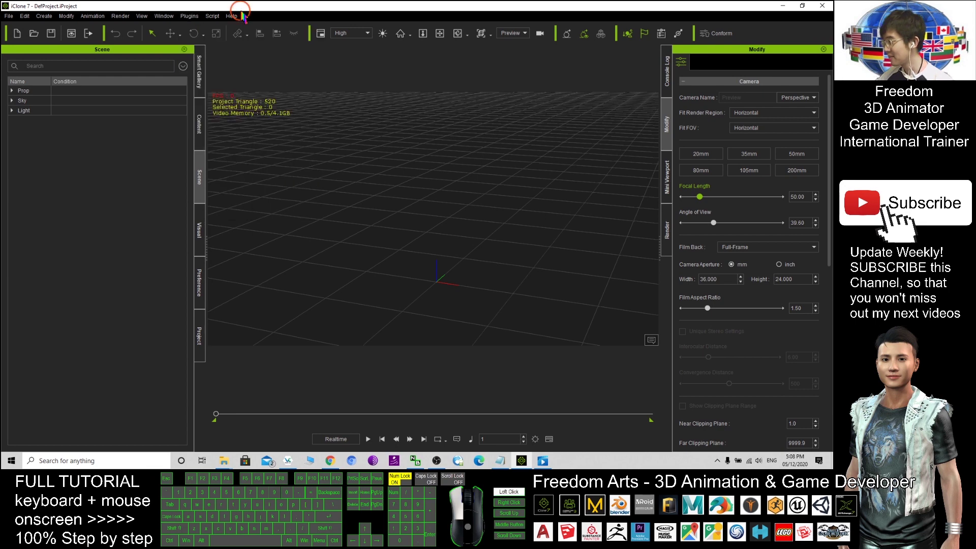
click(190, 17)
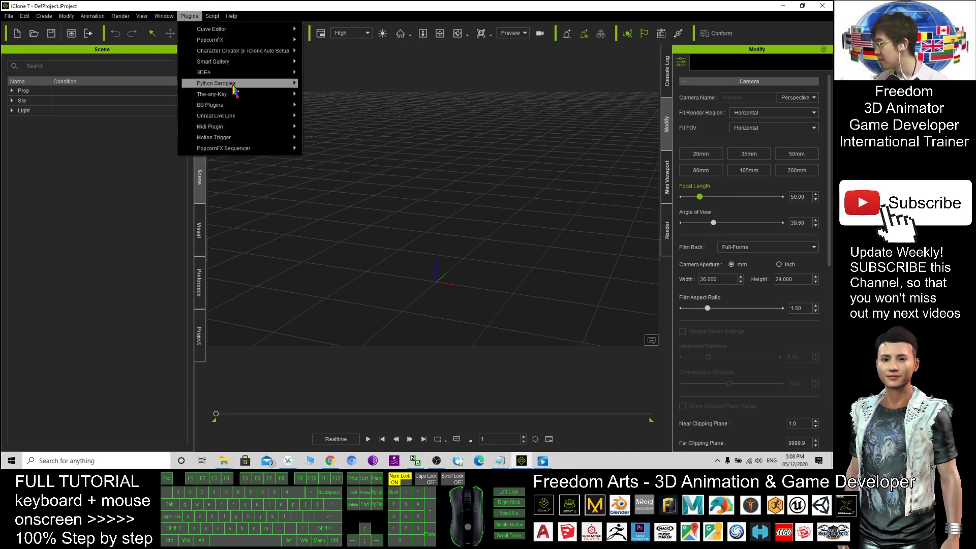
mouse_move(217, 83)
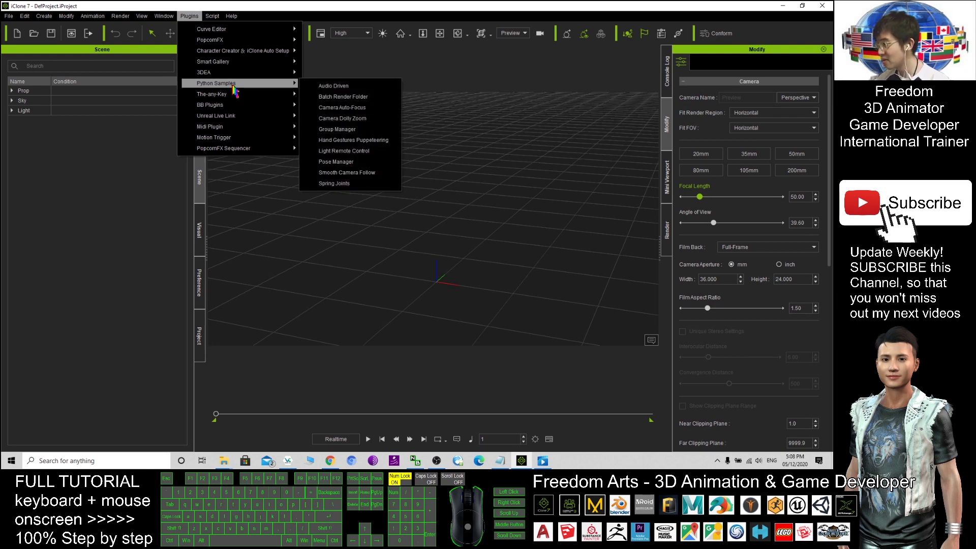
click(346, 173)
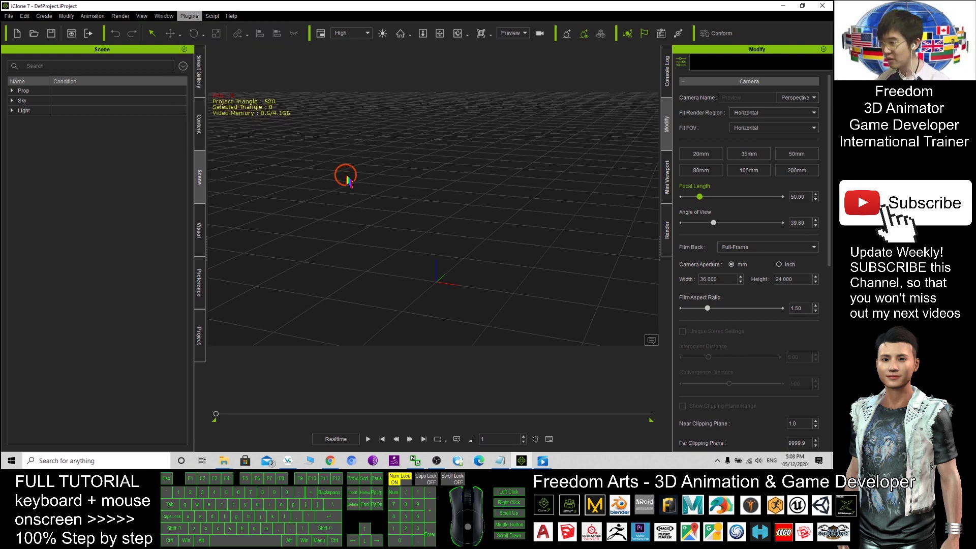
mouse_move(373, 130)
mouse_down()
mouse_move(769, 156)
mouse_move(758, 179)
mouse_up()
Step: Pan the view and open the Content library's Set > Template > Prop > 3D Blocks folder
key(x)
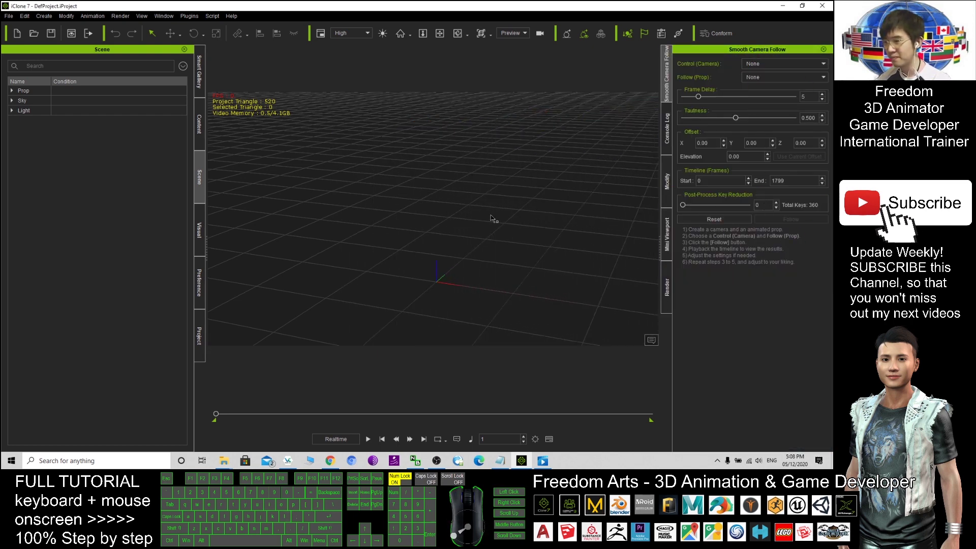
mouse_move(432, 218)
mouse_down()
mouse_move(493, 258)
mouse_move(482, 263)
mouse_up()
key(c)
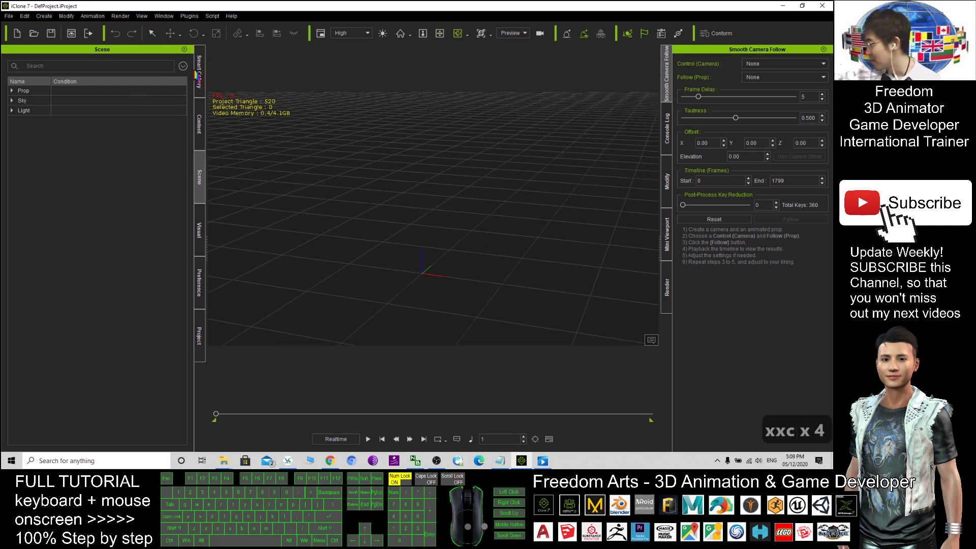
click(199, 122)
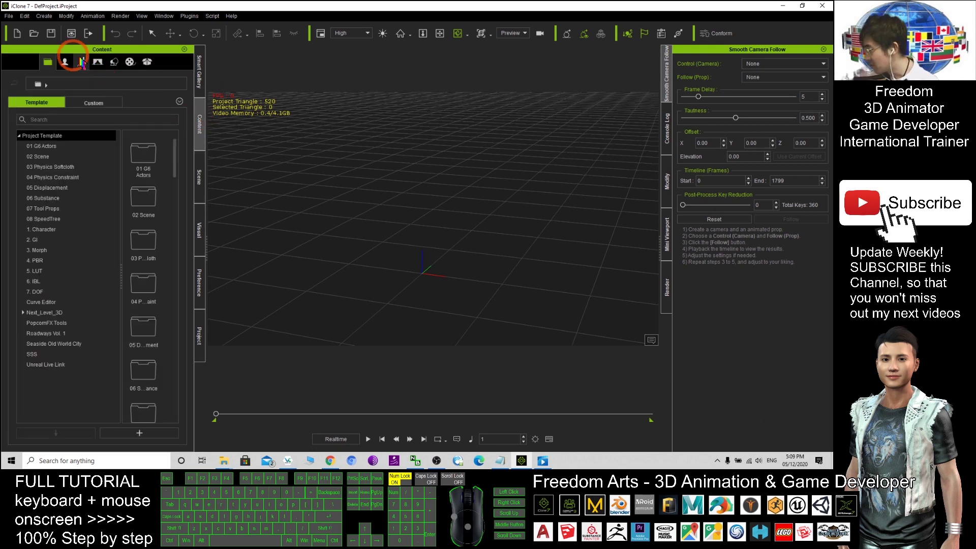
click(115, 62)
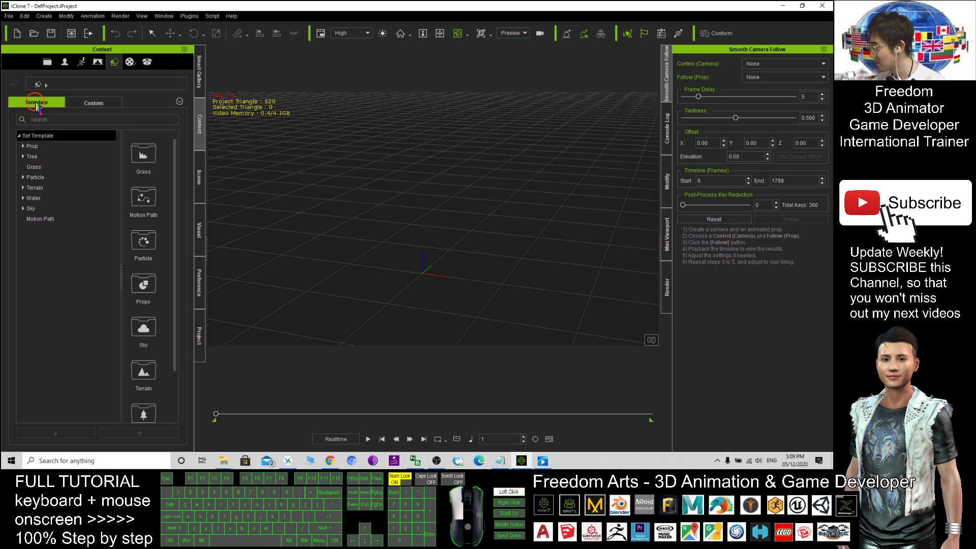
click(32, 146)
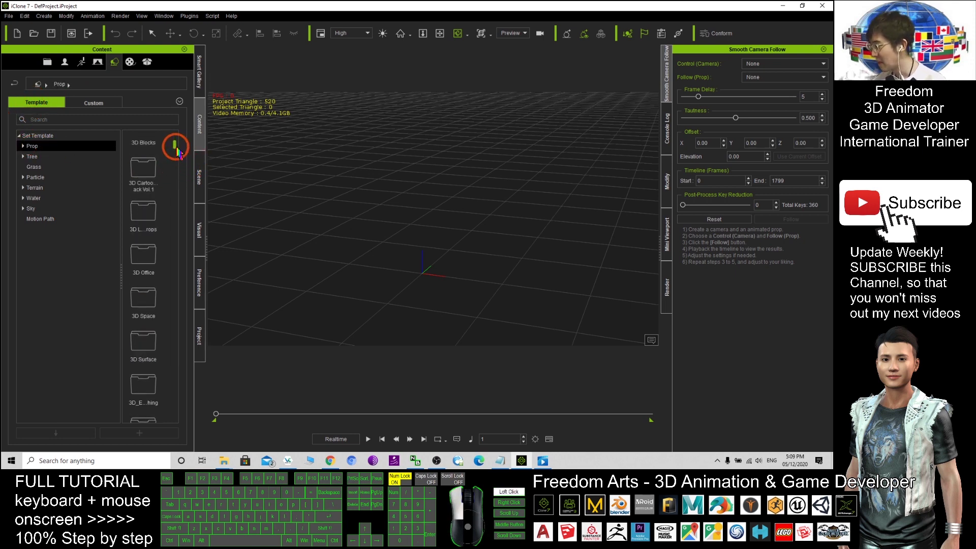
click(135, 239)
double_click(135, 239)
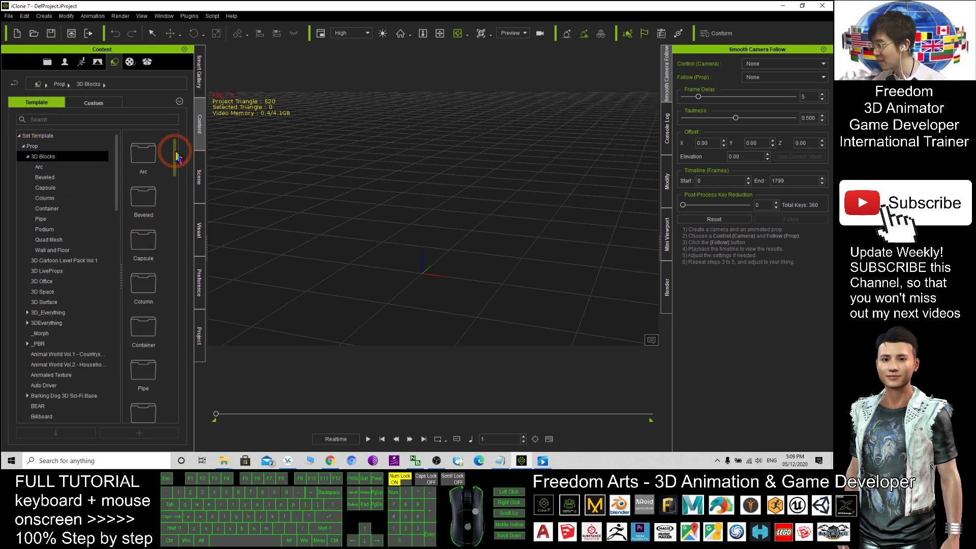
Step: Drag Box_001 into the viewport and select it
mouse_move(175, 149)
mouse_down()
mouse_move(181, 210)
mouse_move(175, 200)
mouse_up()
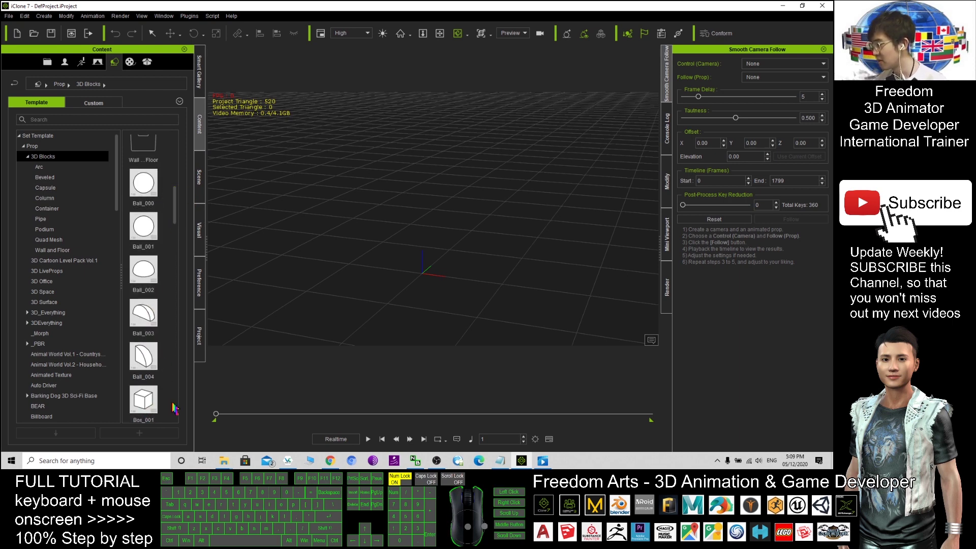
drag(145, 412, 404, 273)
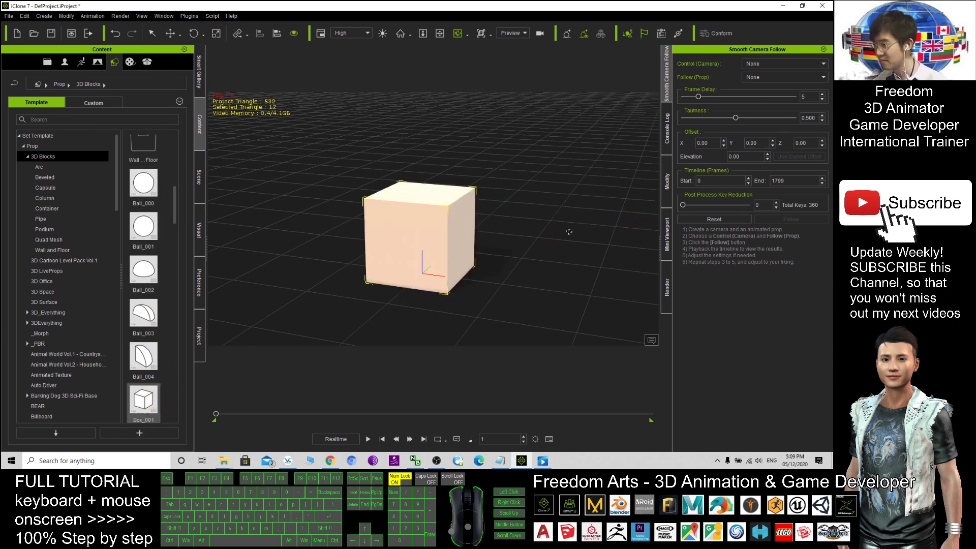
click(448, 274)
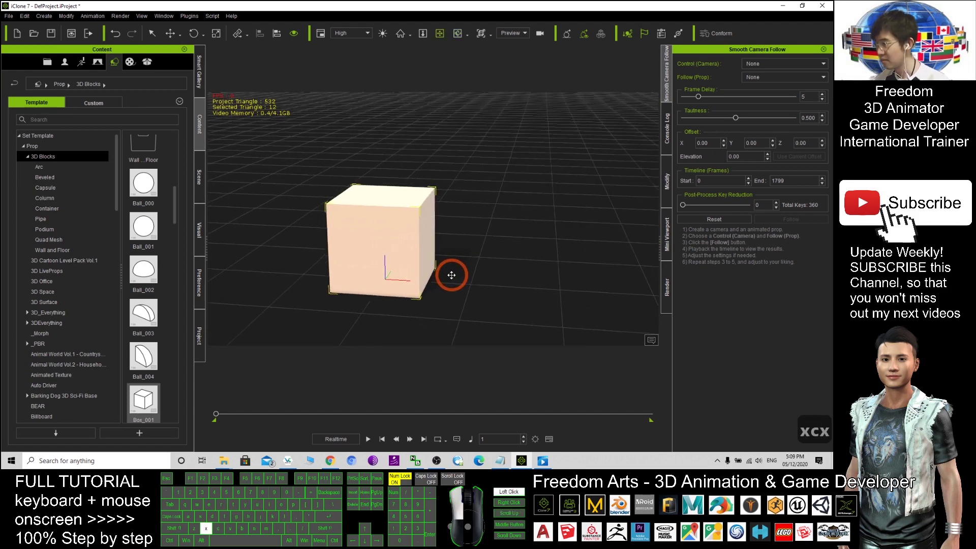
right_drag(450, 274, 508, 215)
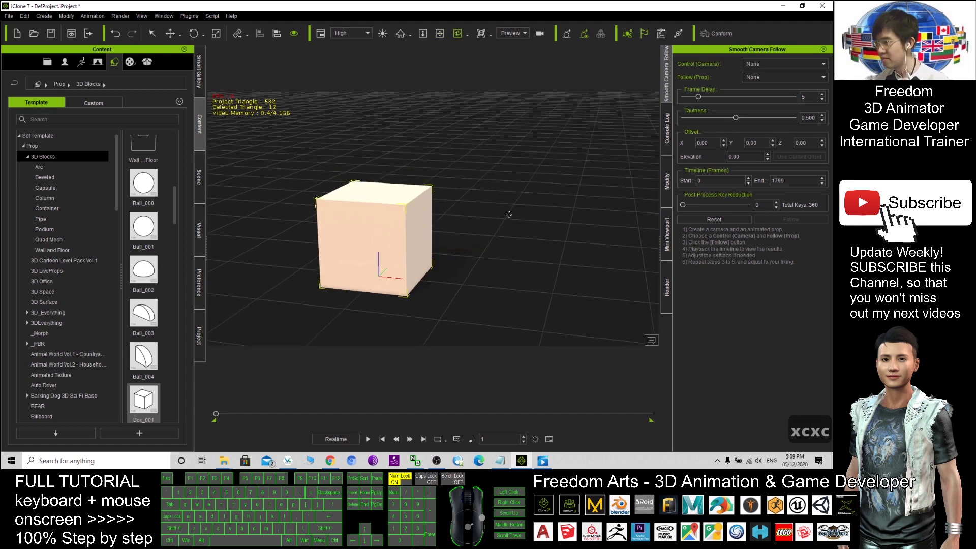
Step: Play to frame 123 and move the box right across the grid
click(666, 179)
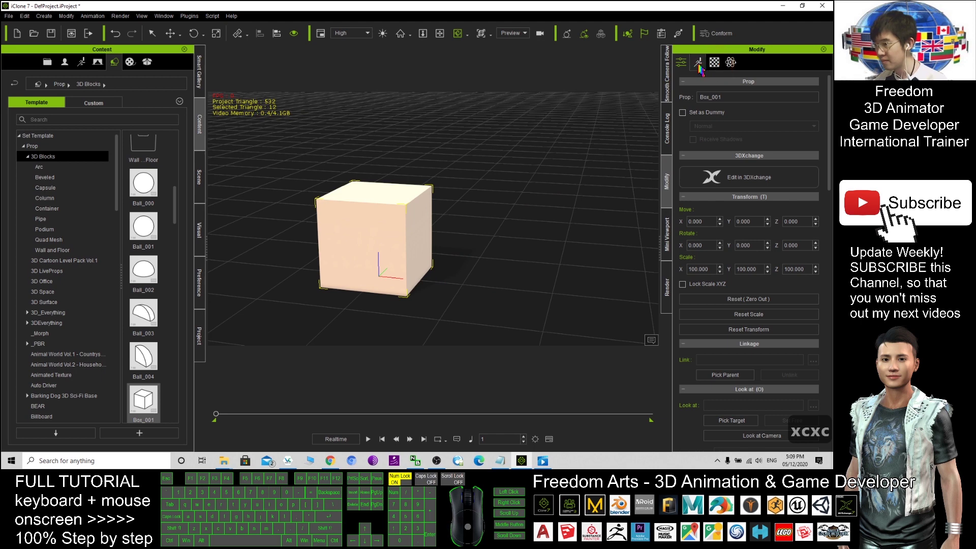
drag(829, 111, 829, 339)
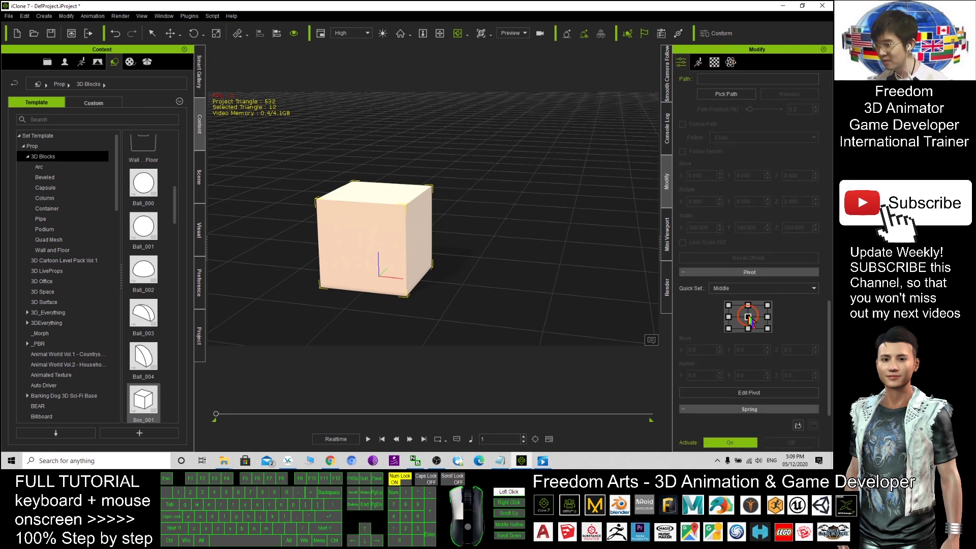
scroll(509, 226, down, 3)
mouse_move(509, 225)
right_down()
mouse_move(483, 275)
mouse_move(413, 282)
right_up()
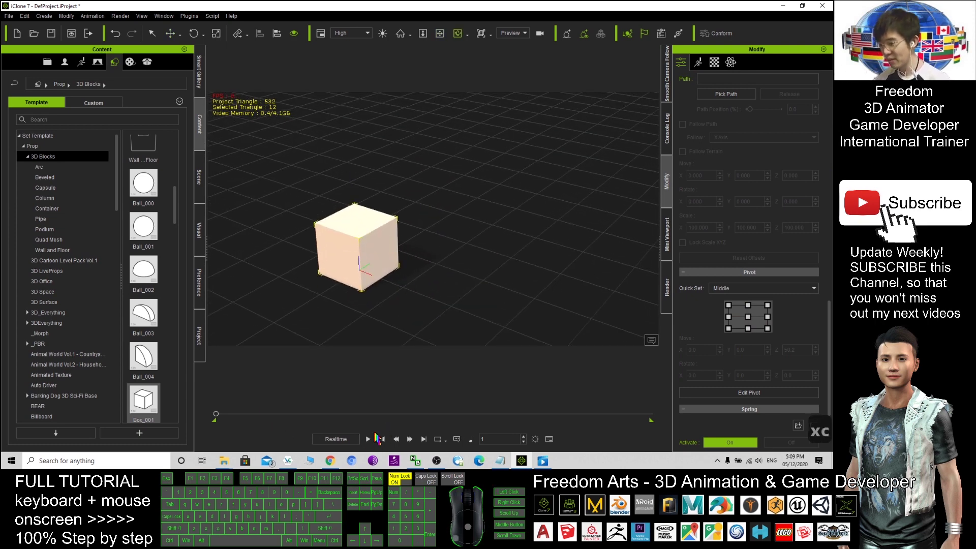
click(369, 439)
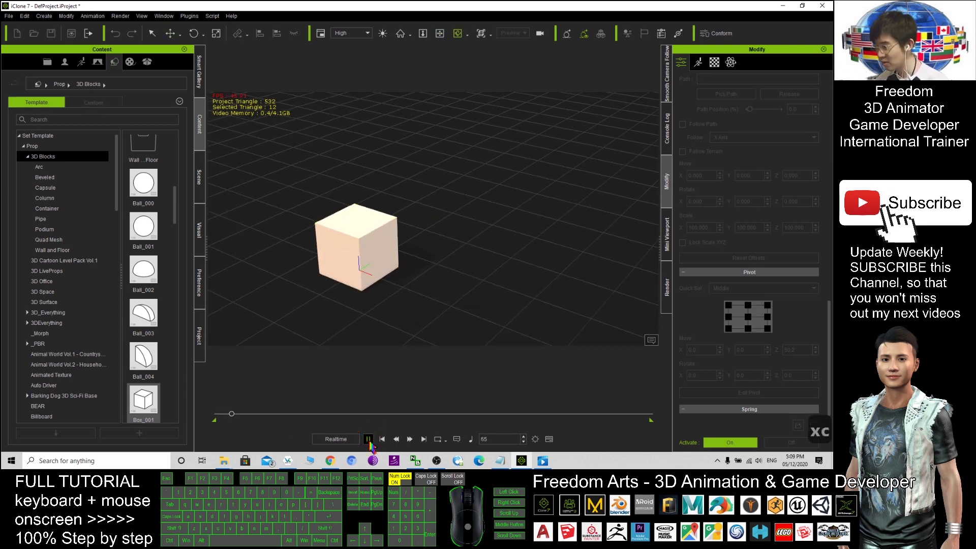
click(369, 439)
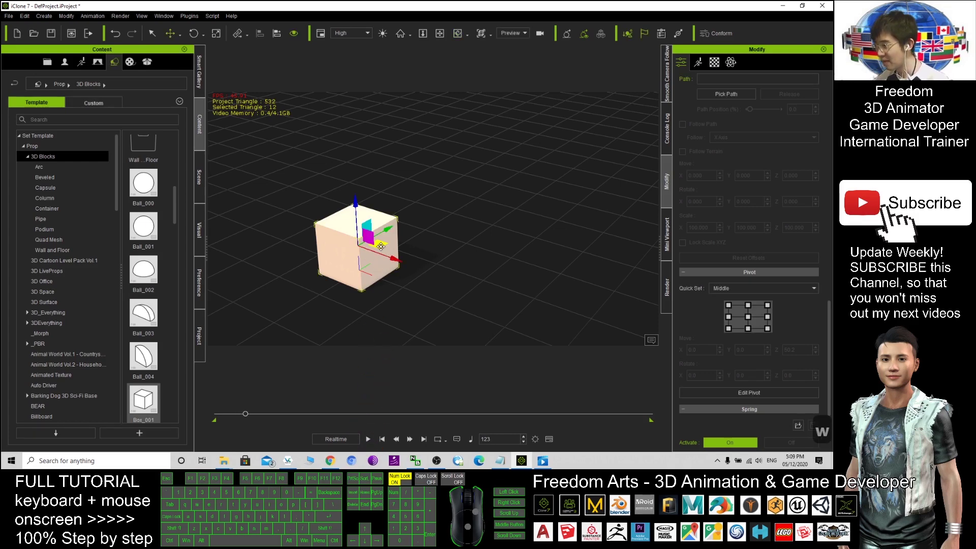
key(w)
mouse_move(445, 246)
mouse_down()
mouse_move(473, 290)
mouse_move(461, 277)
mouse_up()
key(x)
key(c)
key(x)
key(x)
key(x)
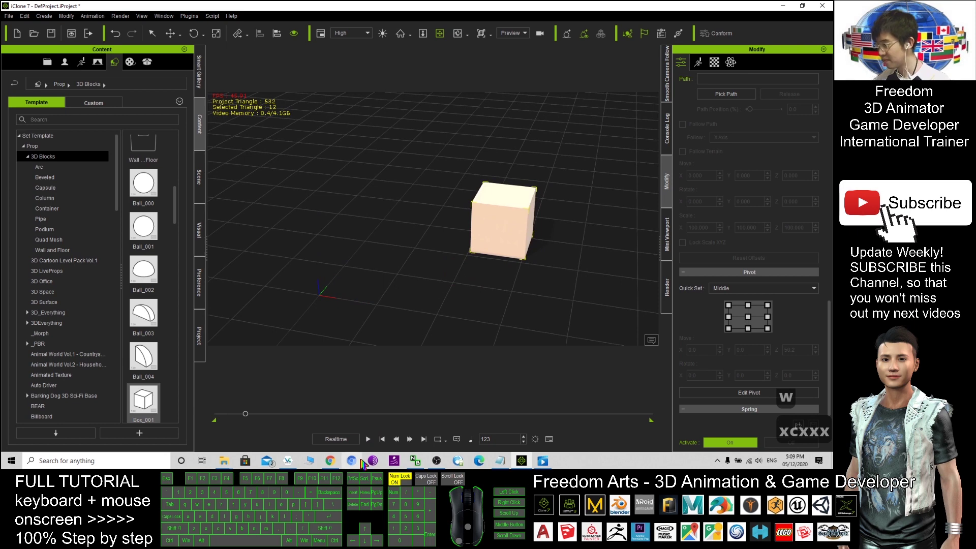
Step: At frame 252, move the box toward the far left
click(369, 439)
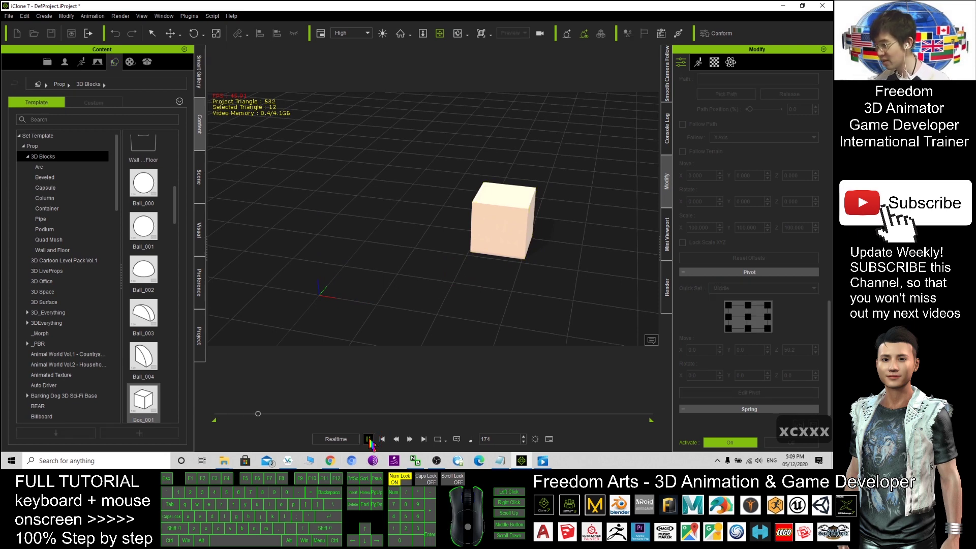
click(369, 440)
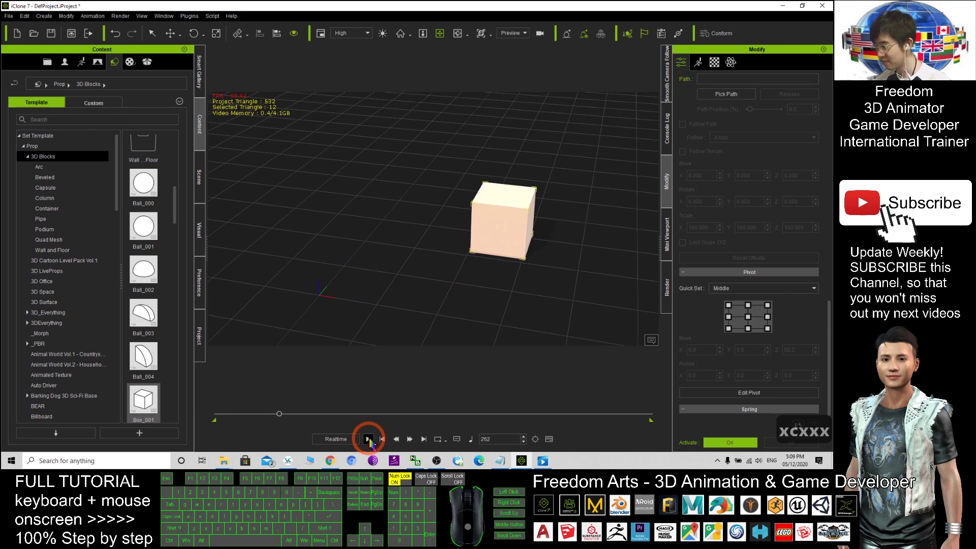
key(w)
drag(533, 223, 366, 279)
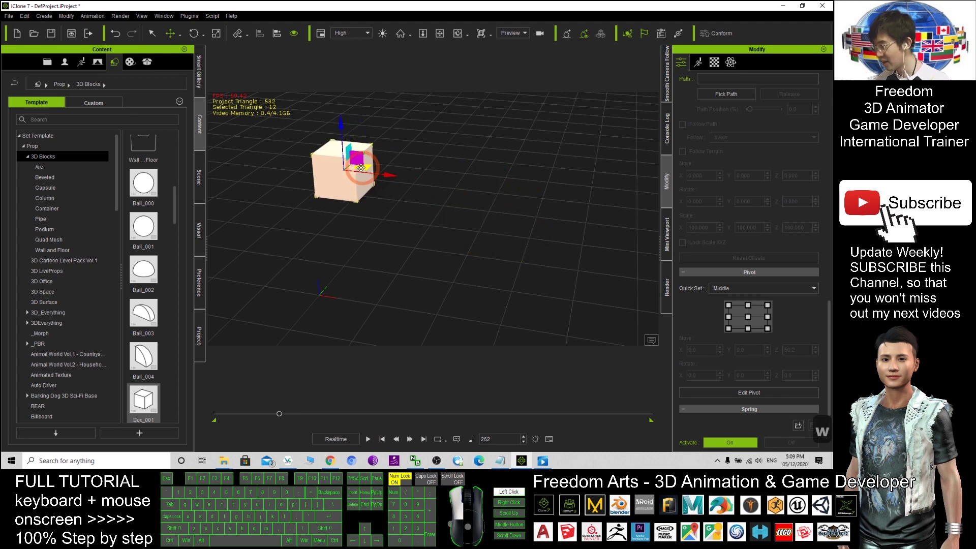
Step: Open and enlarge the timeline, then fit the whole timeline to the window
click(548, 440)
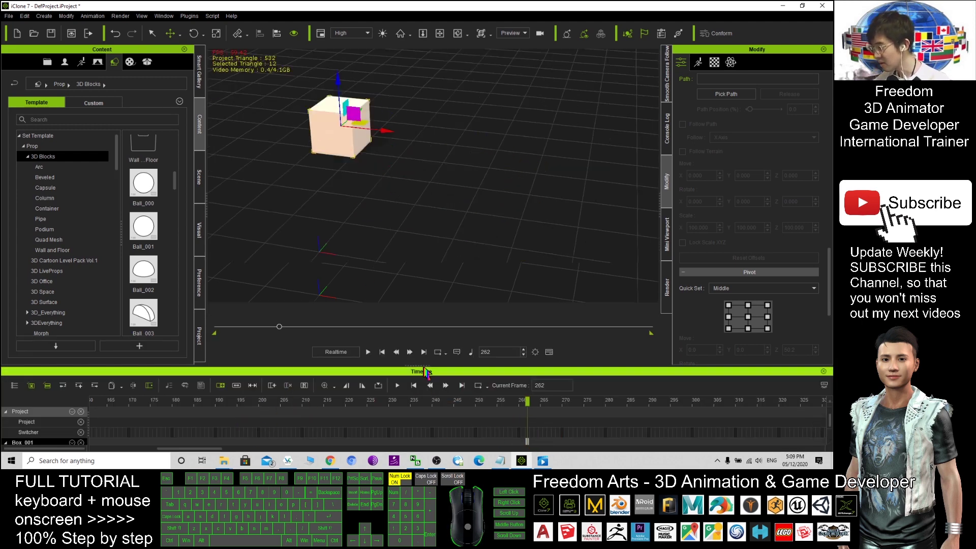
drag(428, 369, 430, 299)
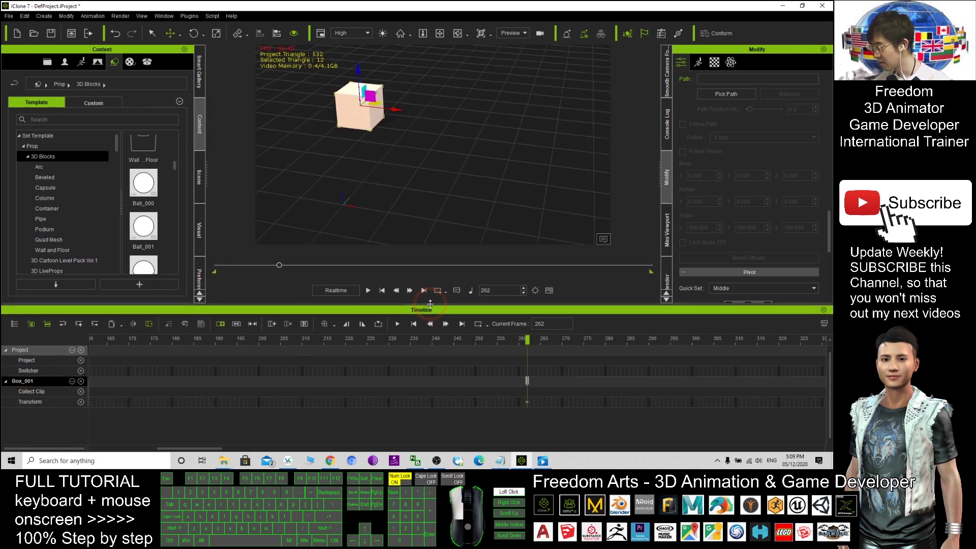
click(334, 340)
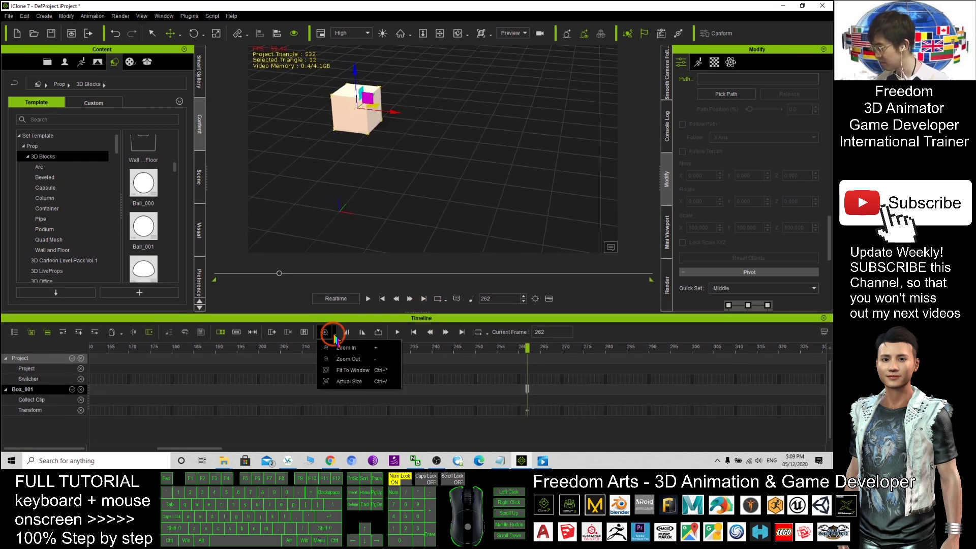
click(350, 370)
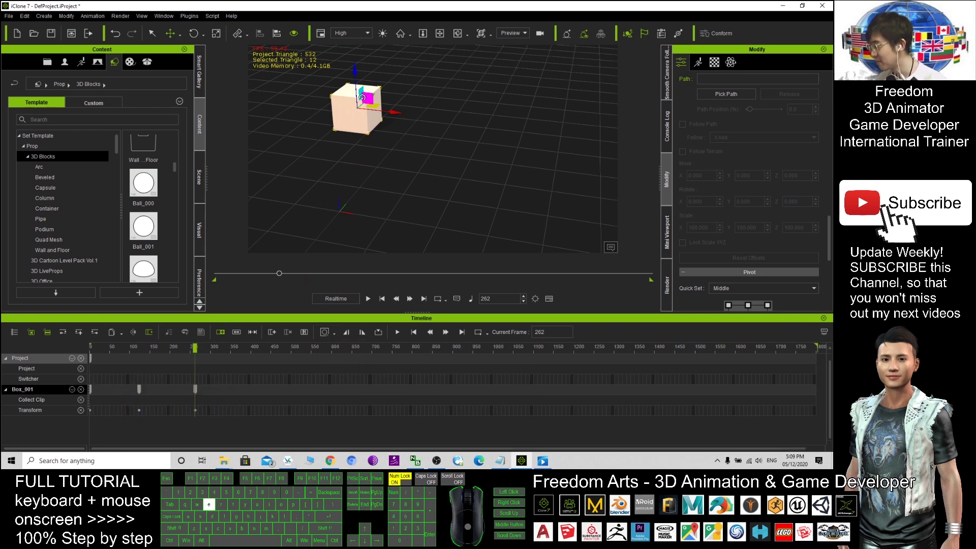
Step: Rotate the box, then replay the animation from frame 1
key(e)
drag(382, 86, 324, 79)
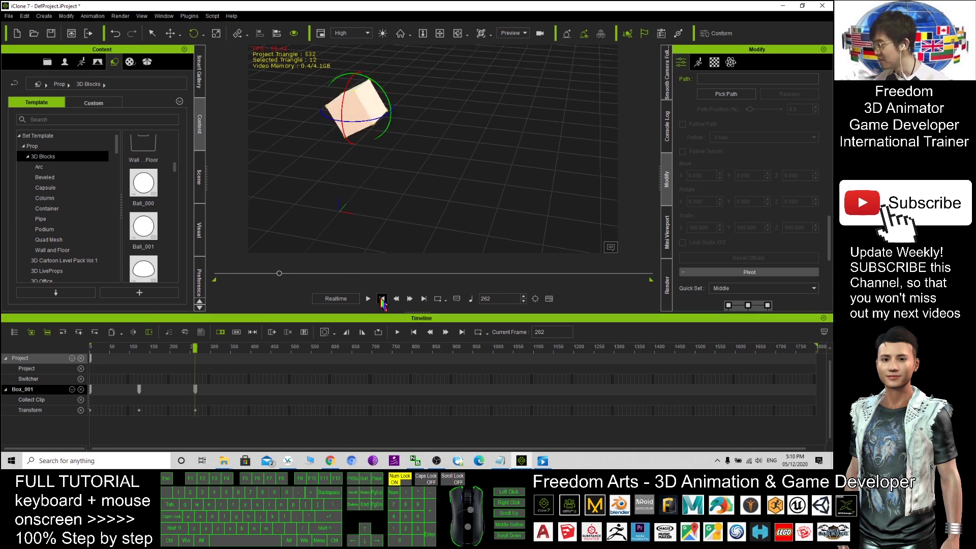
click(382, 298)
click(367, 297)
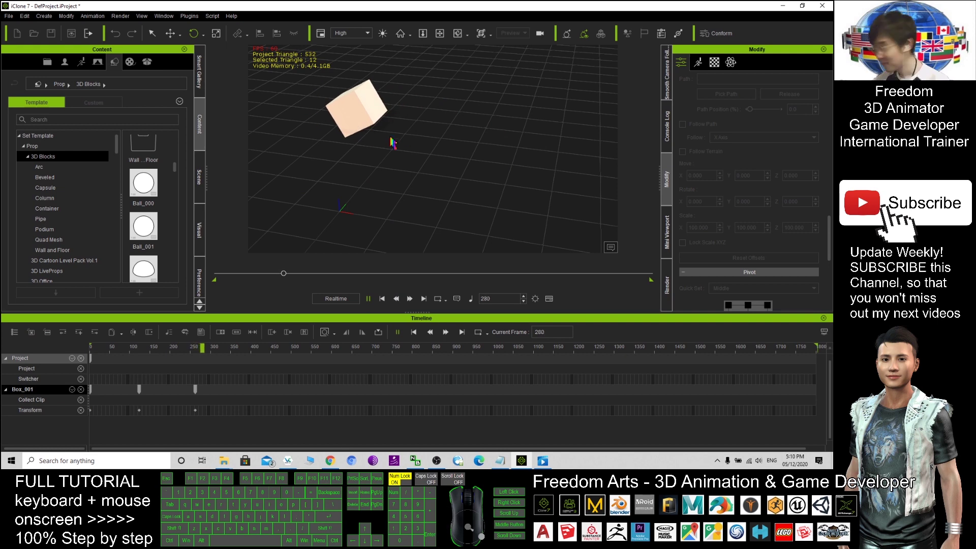
click(383, 299)
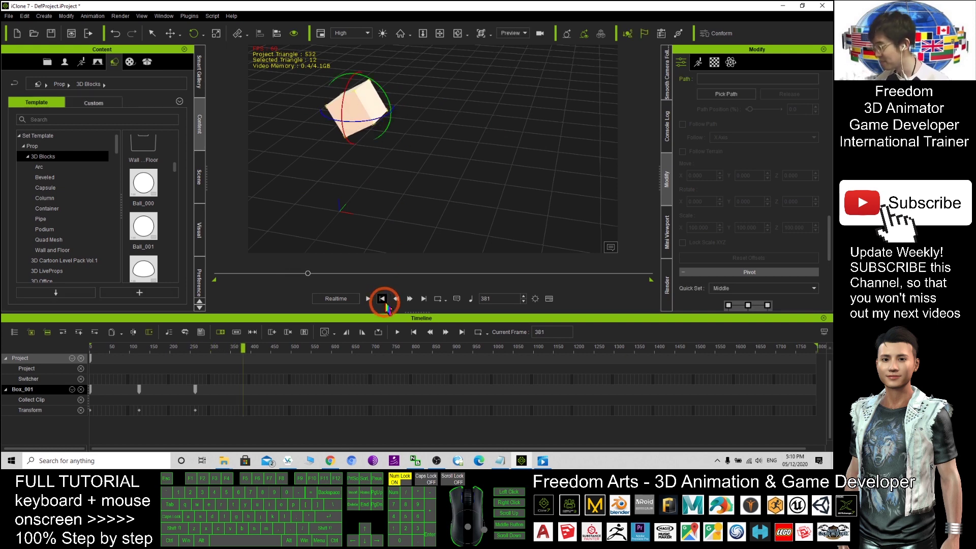
click(201, 177)
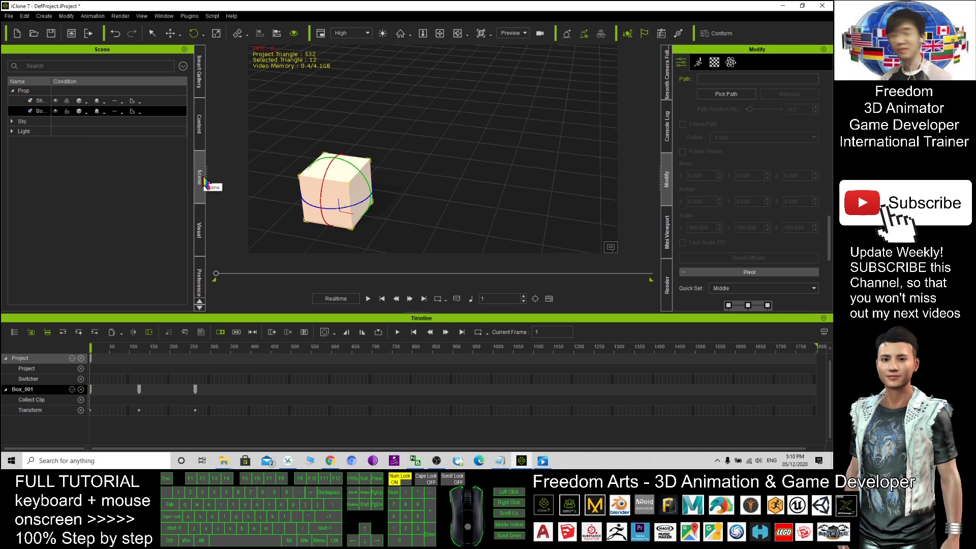
Step: Move the box back and right, hide the timeline, and add a new camera
drag(308, 217, 402, 179)
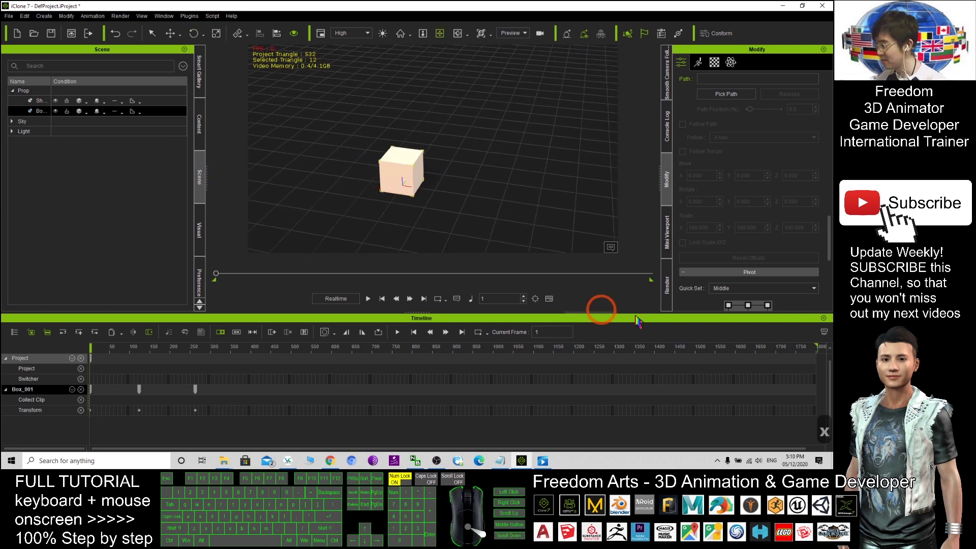
click(550, 299)
drag(403, 250, 380, 238)
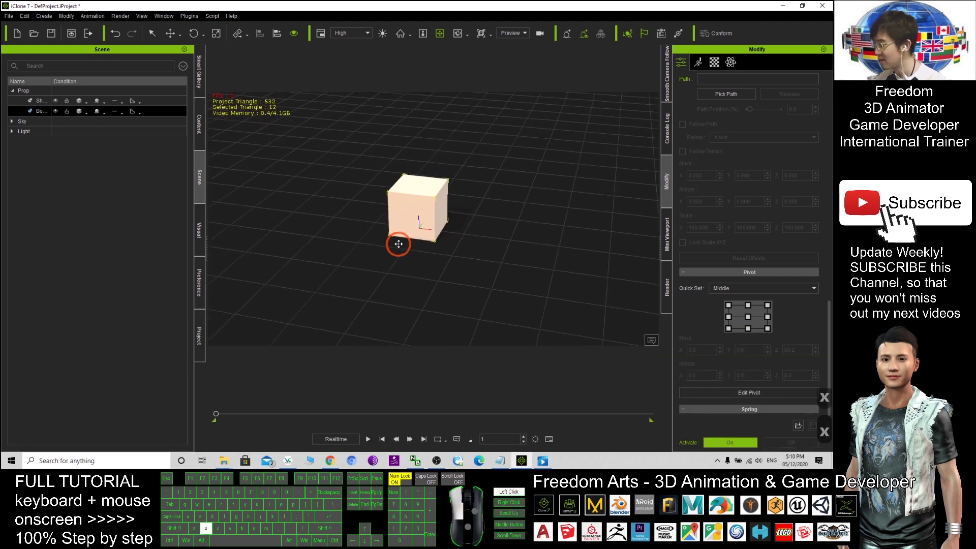
click(43, 16)
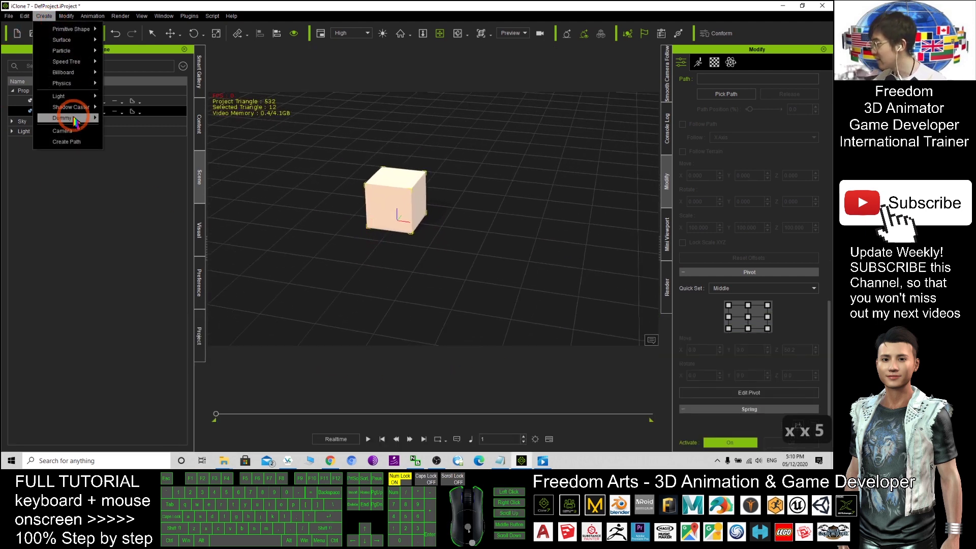
click(63, 131)
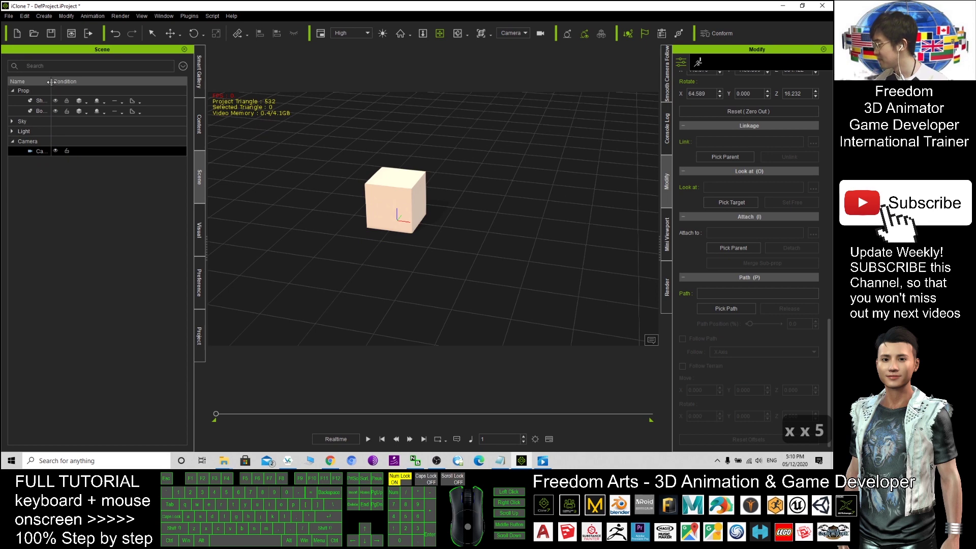
Step: Rename the camera to 'Camera (attached to object)' and widen the name column
drag(80, 78, 85, 78)
double_click(51, 155)
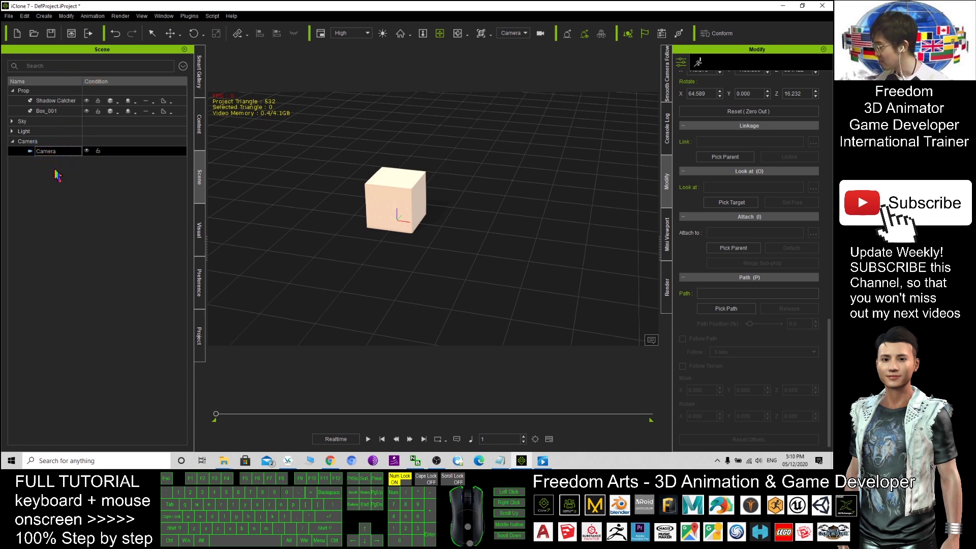
key(F2)
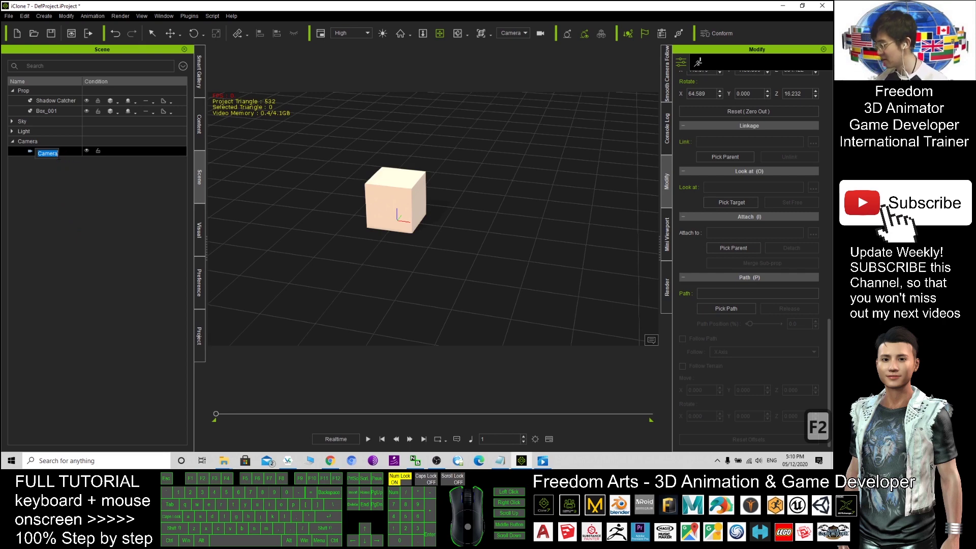
key(Right)
key(Right)
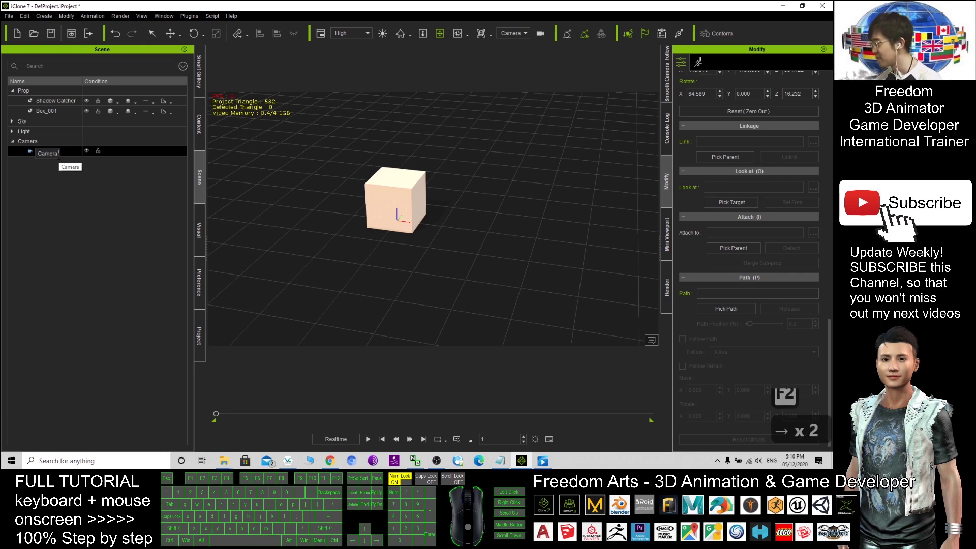
text((follow ob)
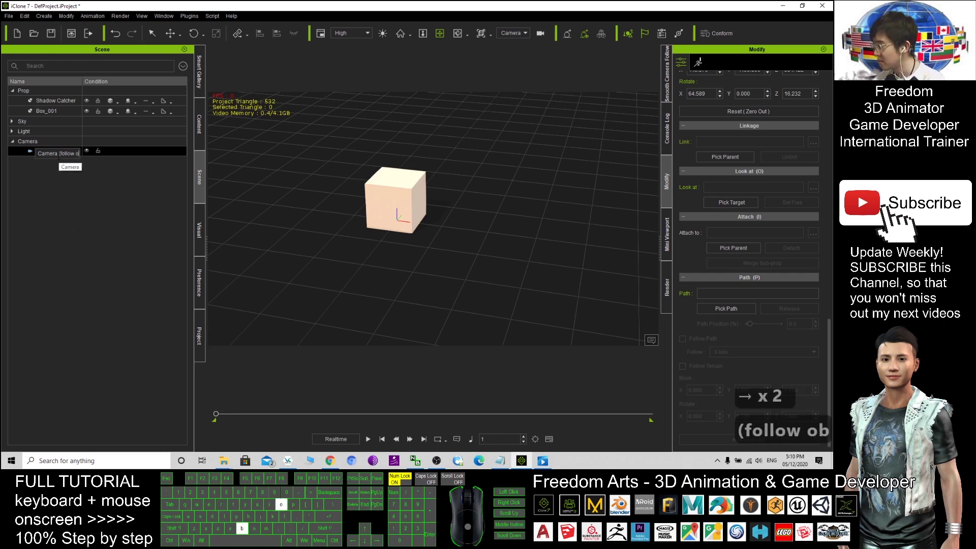
key(BackSpace)
key(BackSpace)
key(BackSpace)
key(BackSpace)
key(BackSpace)
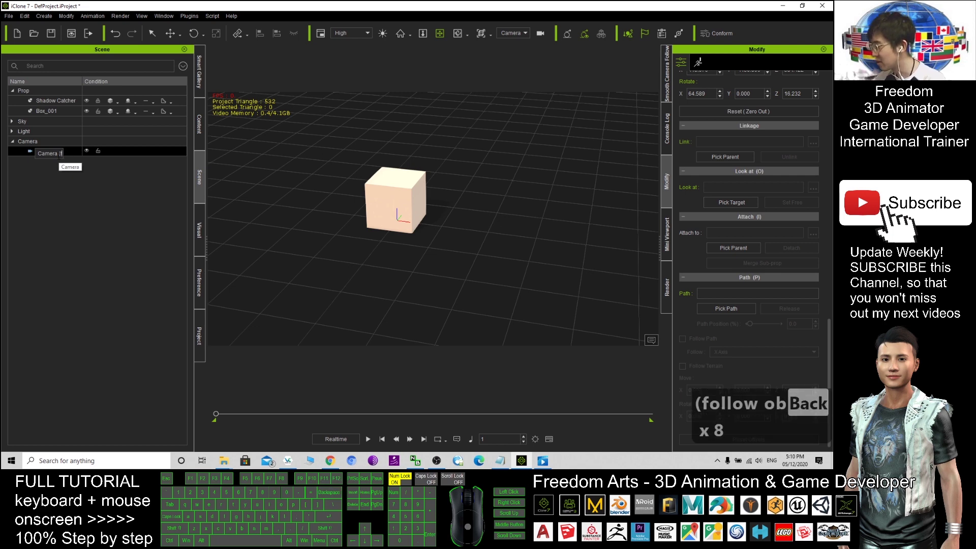
text(attached)
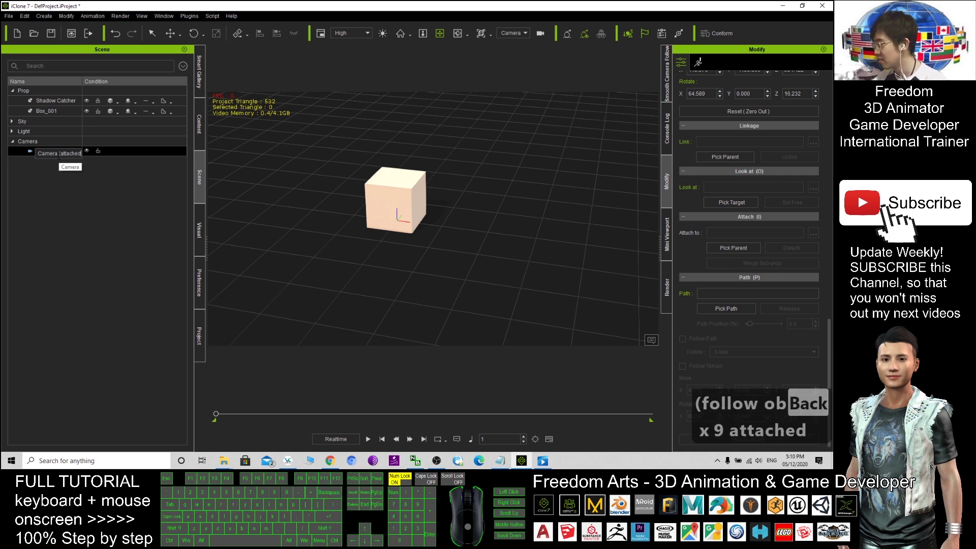
text( object)
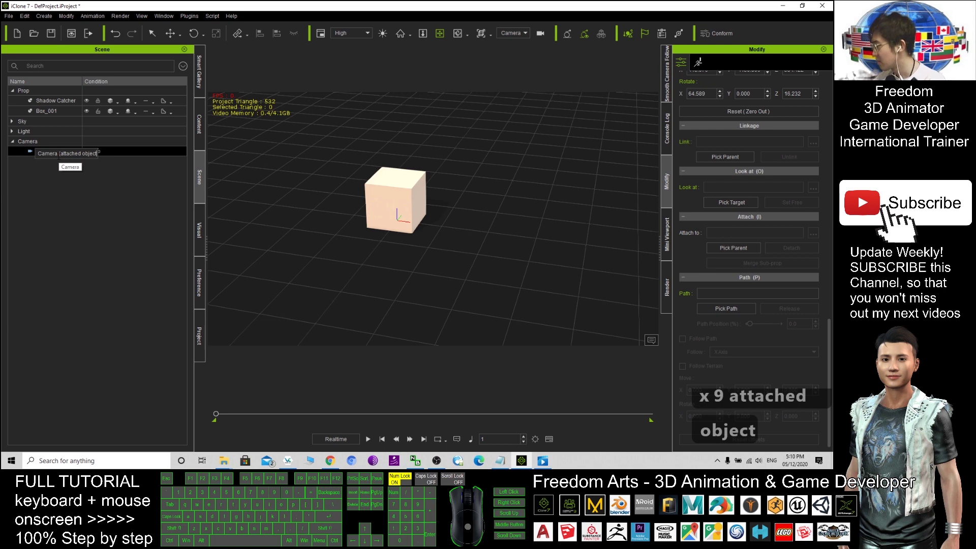
key(BackSpace)
key(BackSpace)
key(BackSpace)
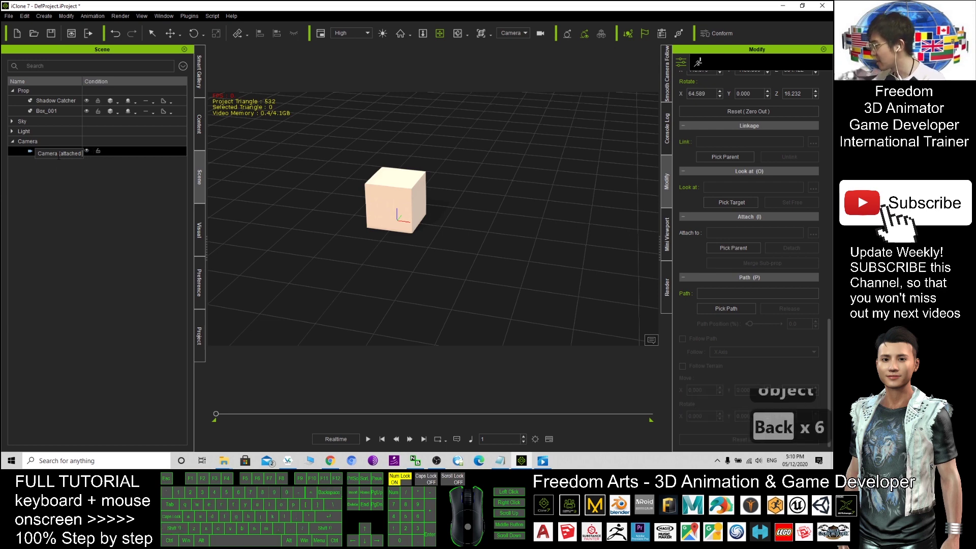
text(to obj)
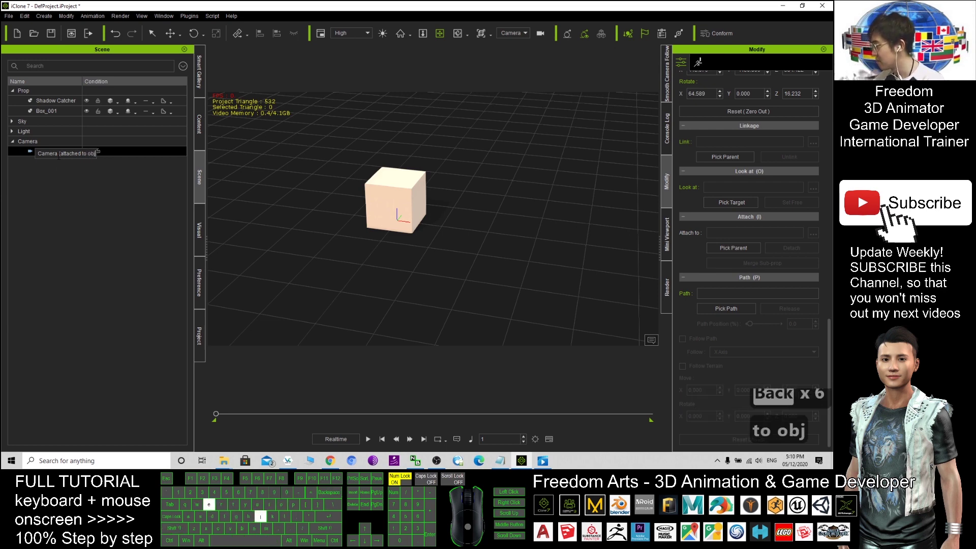
text(ect))
key(Return)
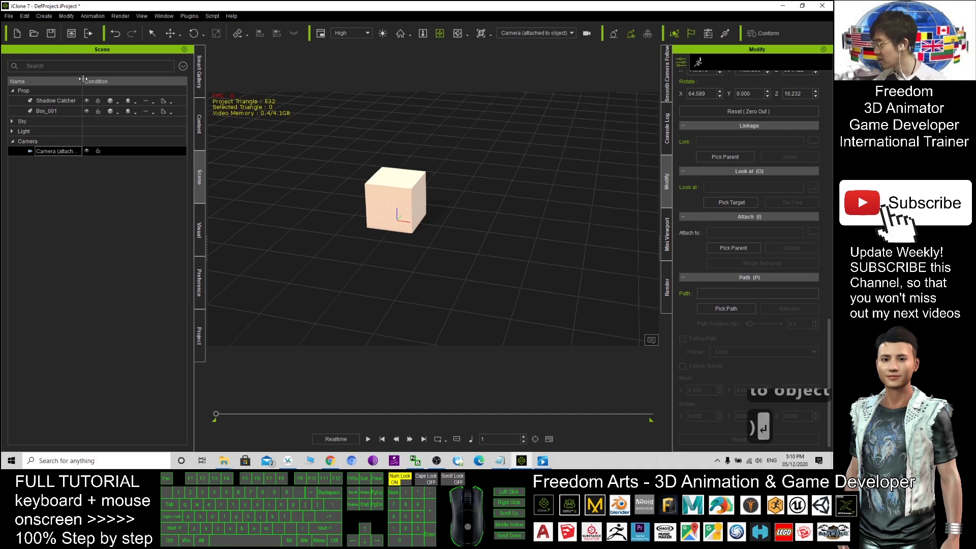
drag(83, 80, 112, 79)
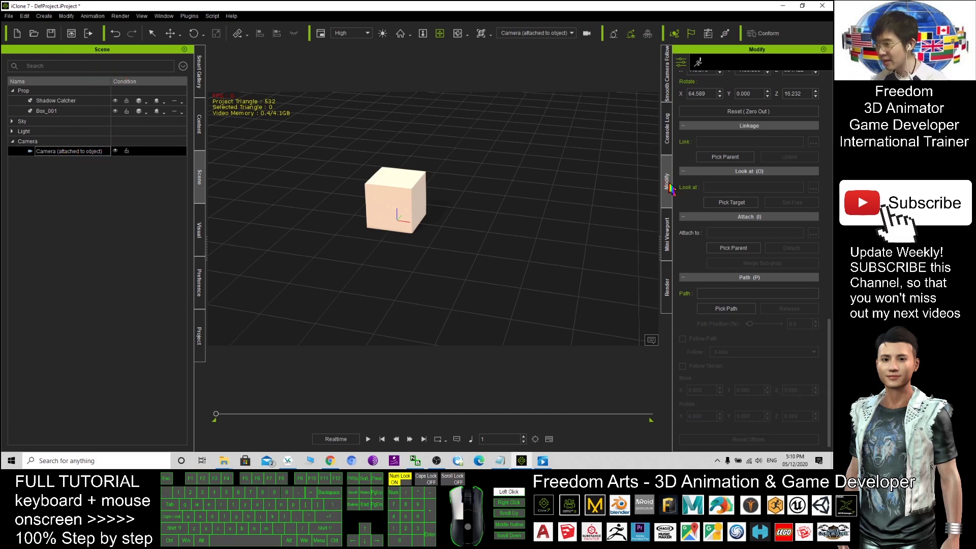
Step: Try picking the box in the viewport as parent, then reselect the camera
click(731, 249)
click(405, 190)
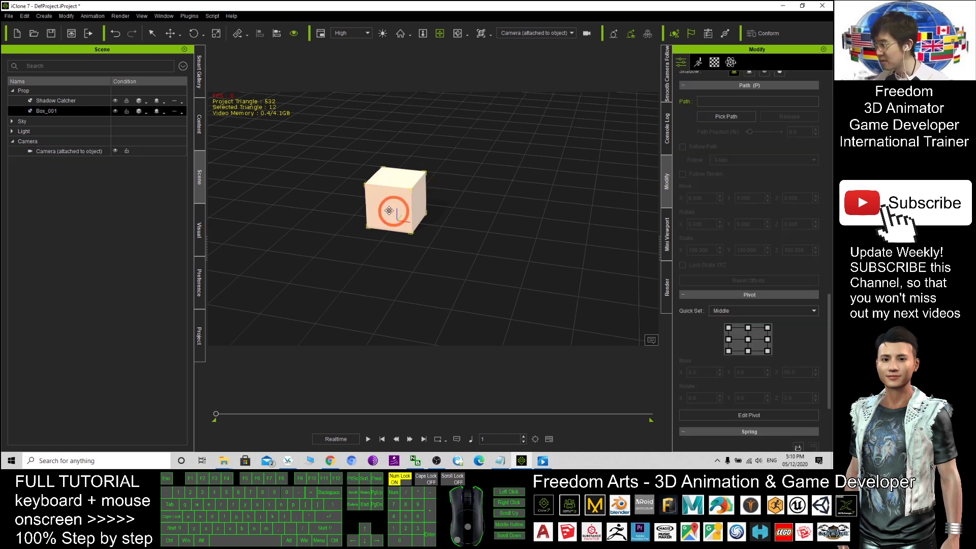
click(52, 151)
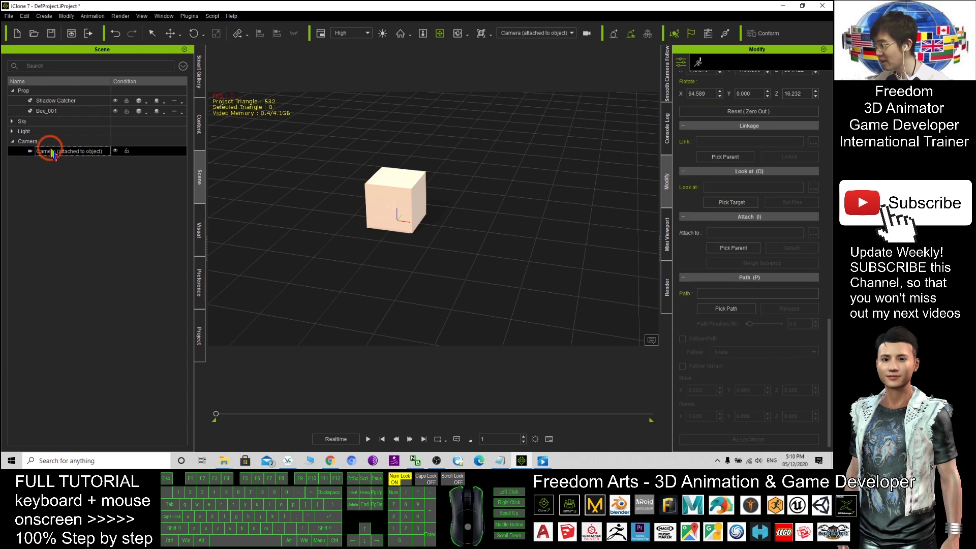
click(680, 63)
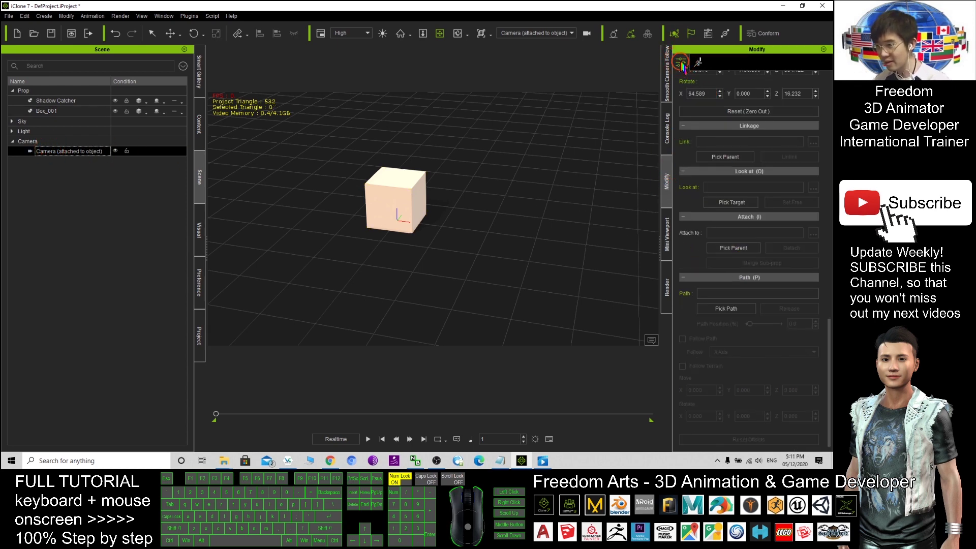
Step: Pick Box_001 in the Scene panel as the camera's parent
click(734, 249)
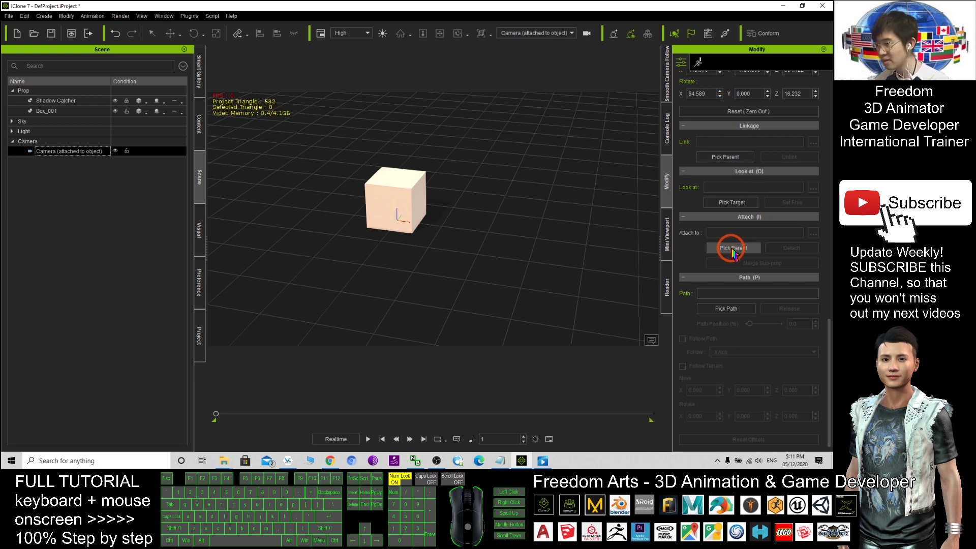
click(45, 111)
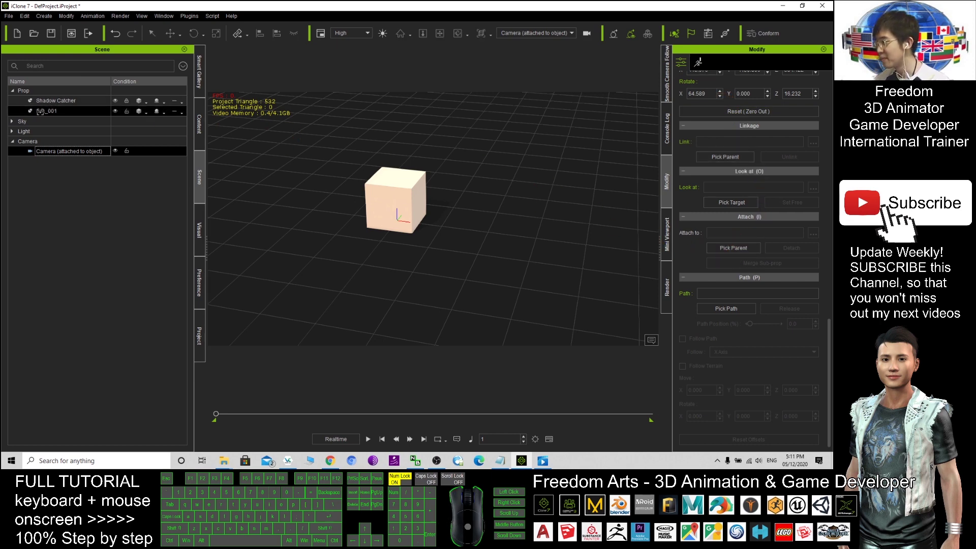
click(40, 111)
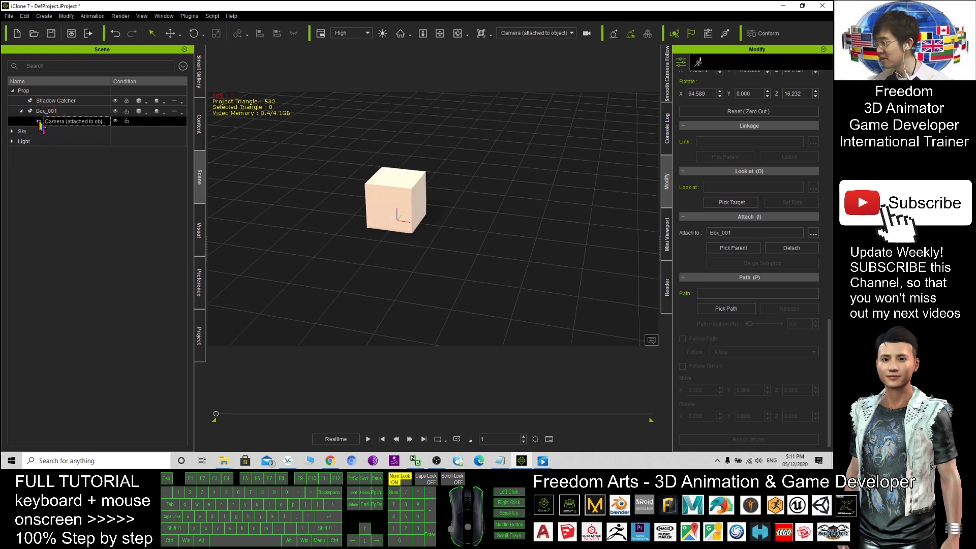
drag(434, 199, 397, 236)
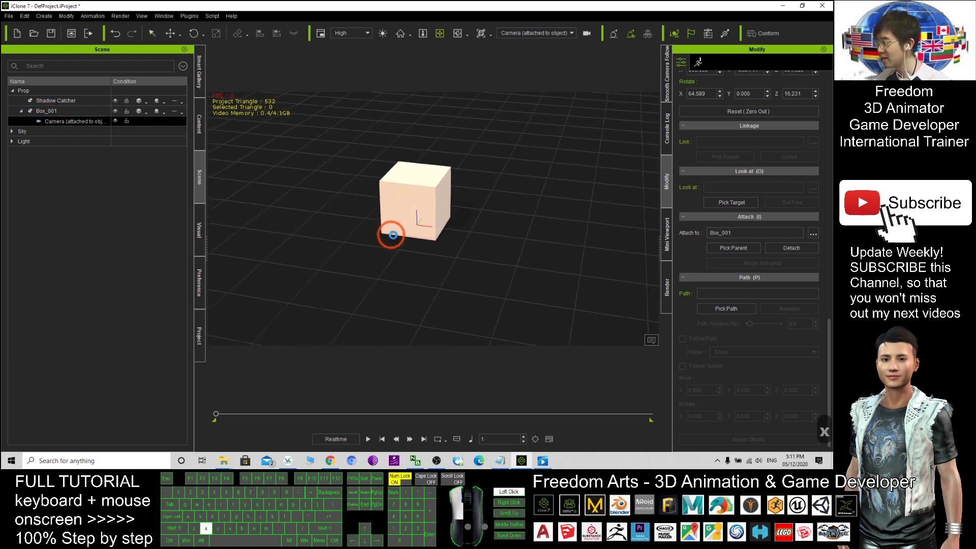
Step: Play the box animation through the preview camera, then stop and return to frame one
click(558, 33)
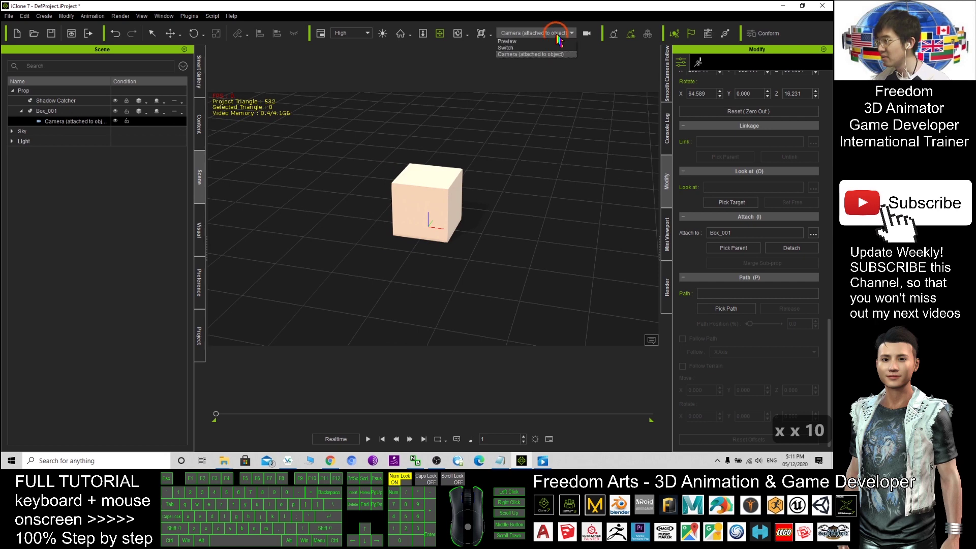
click(509, 41)
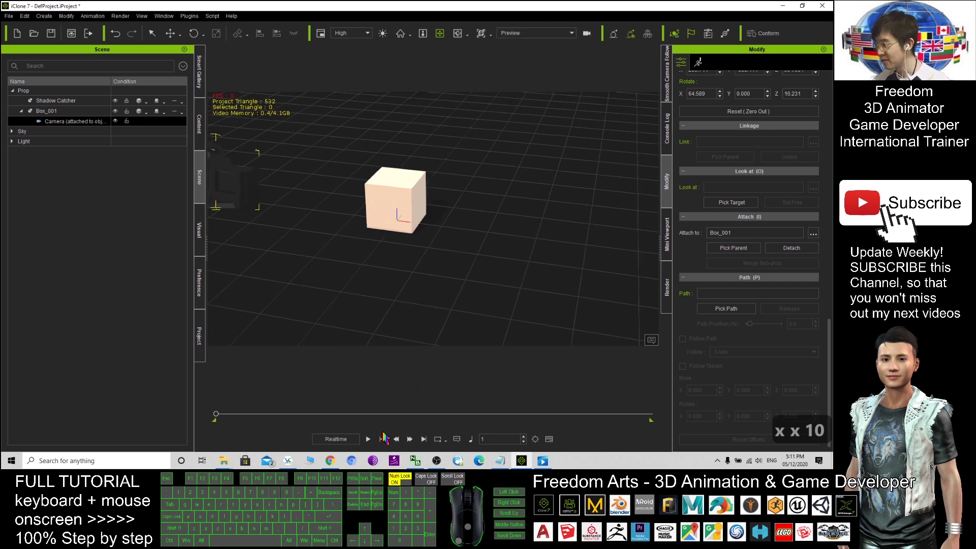
scroll(309, 256, down, 2)
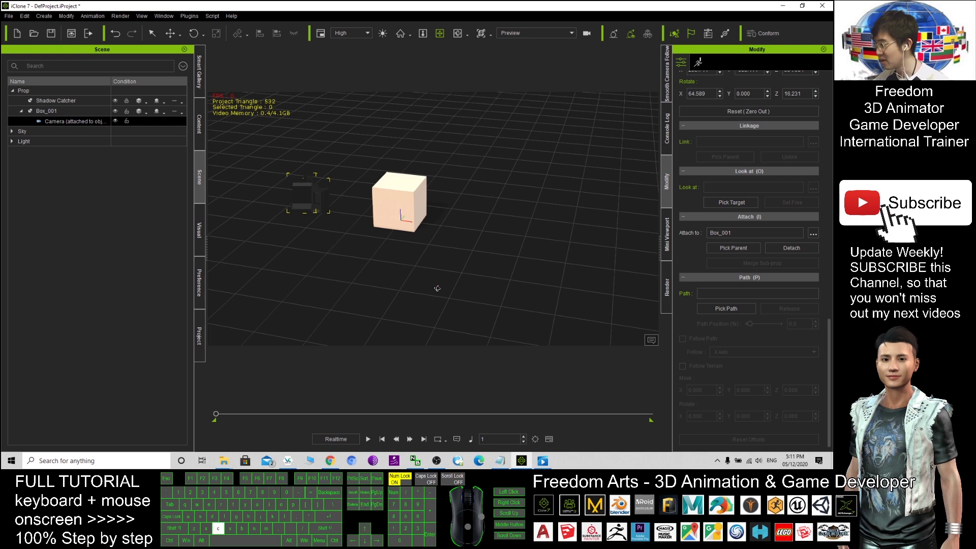
drag(377, 285, 388, 388)
click(367, 439)
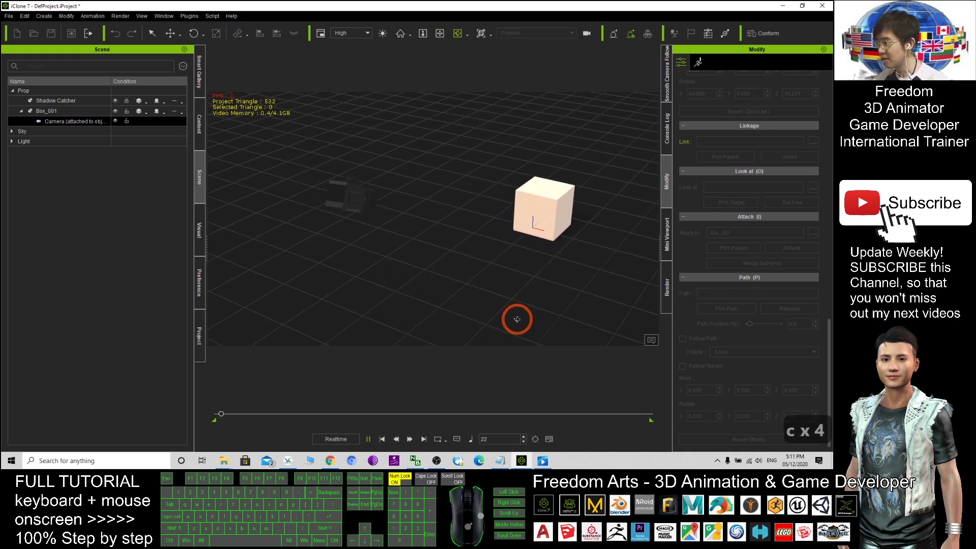
key(x)
key(x)
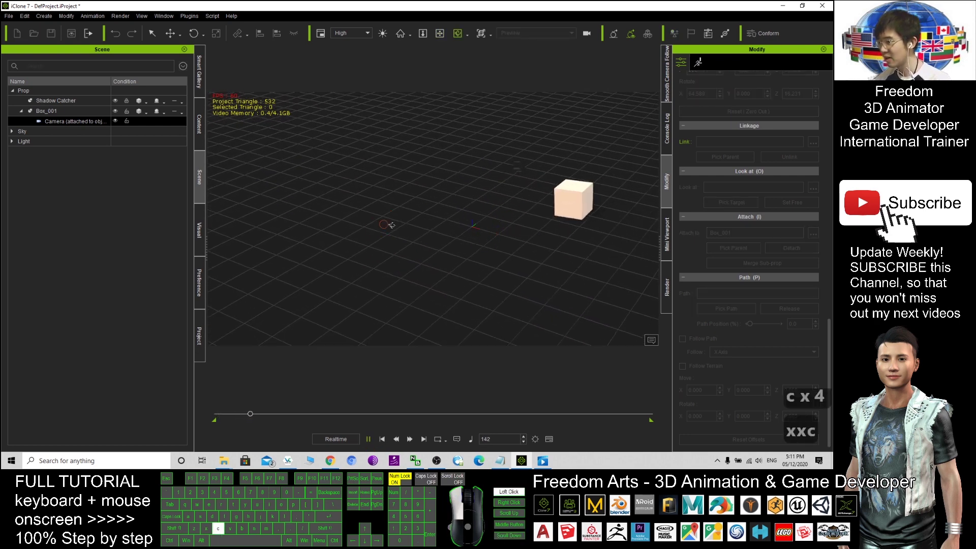
key(c)
drag(532, 231, 348, 263)
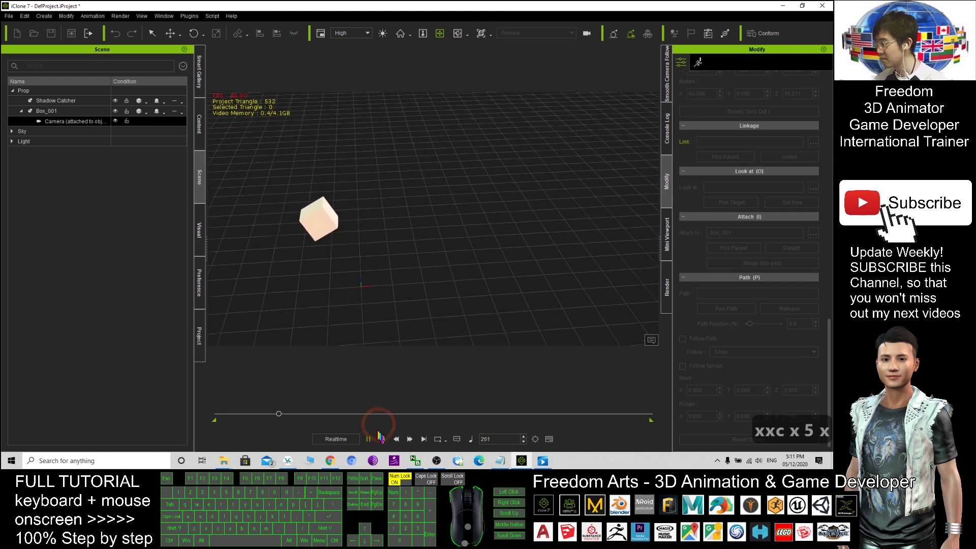
click(367, 439)
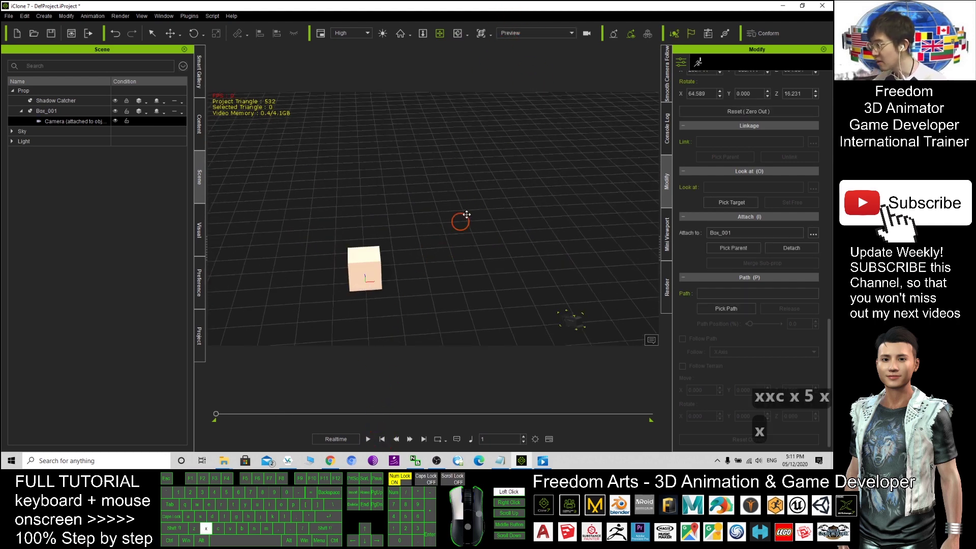
key(x)
key(c)
mouse_move(457, 219)
mouse_down()
mouse_move(444, 211)
mouse_move(505, 218)
mouse_up()
key(c)
key(c)
key(c)
Step: Play the animation through 'Camera (attached to object)', then stop and rewind to frame one
click(548, 33)
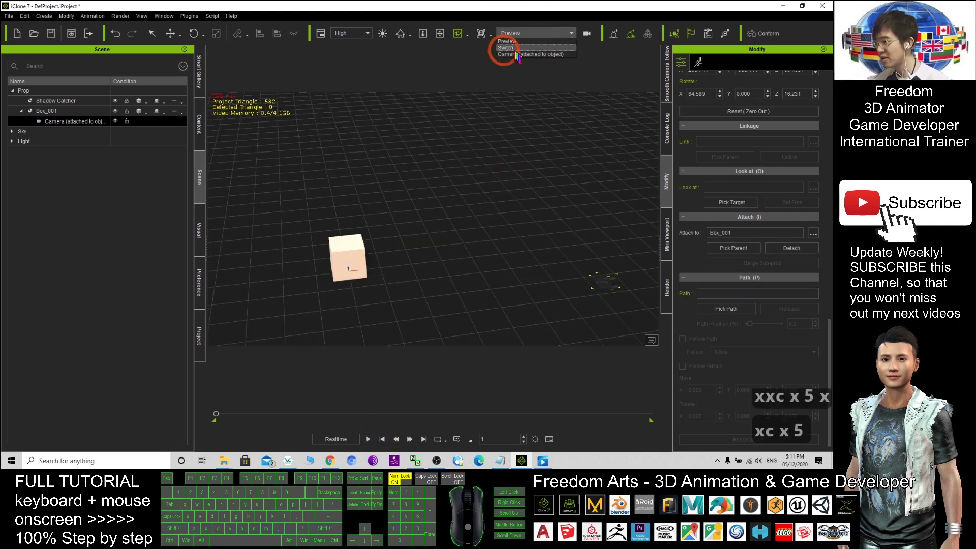
click(518, 54)
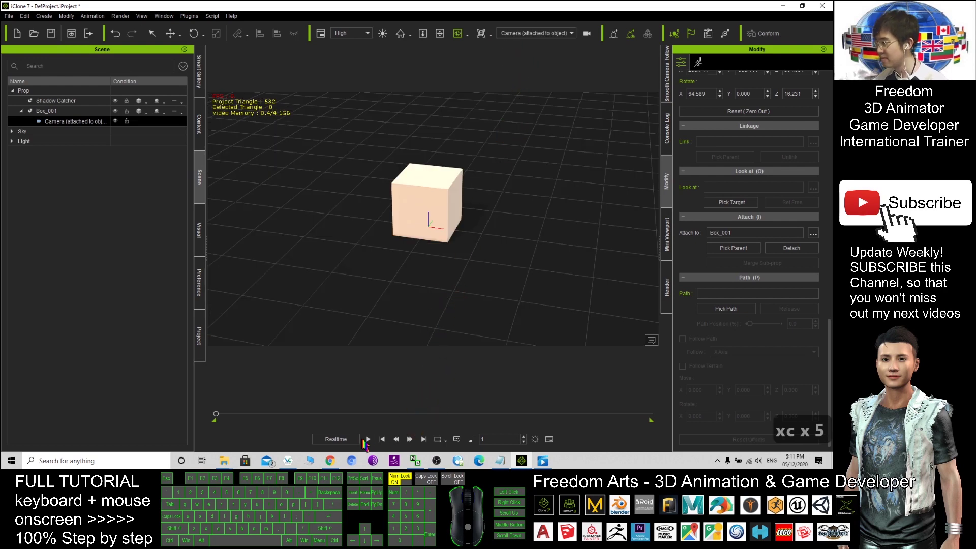
click(368, 439)
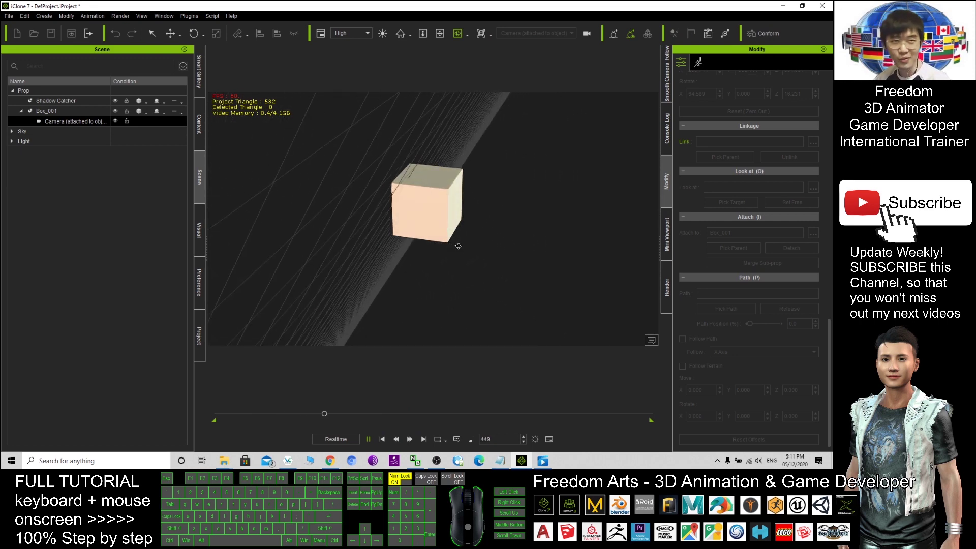
click(368, 440)
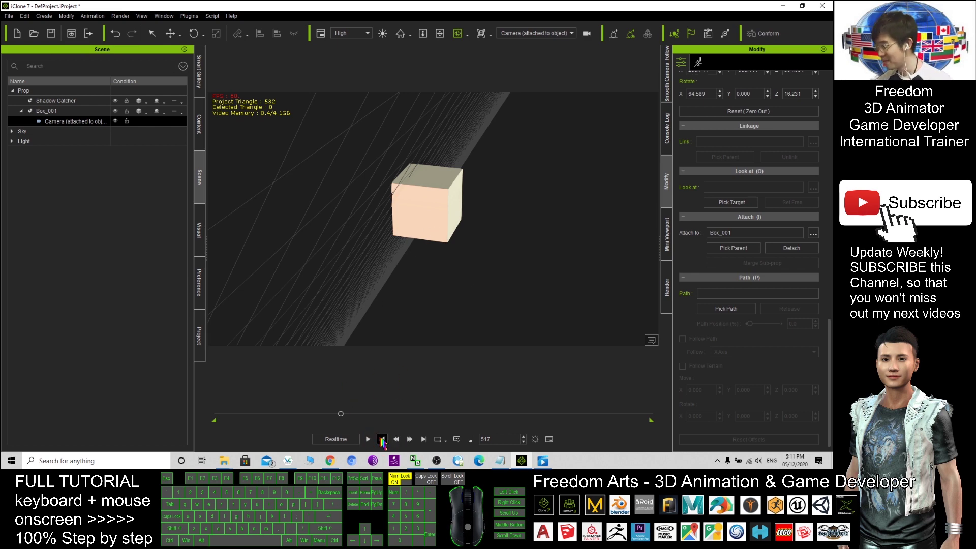
click(382, 441)
Step: Show the Smooth Camera Follow panel and add a new camera to the scene
click(668, 76)
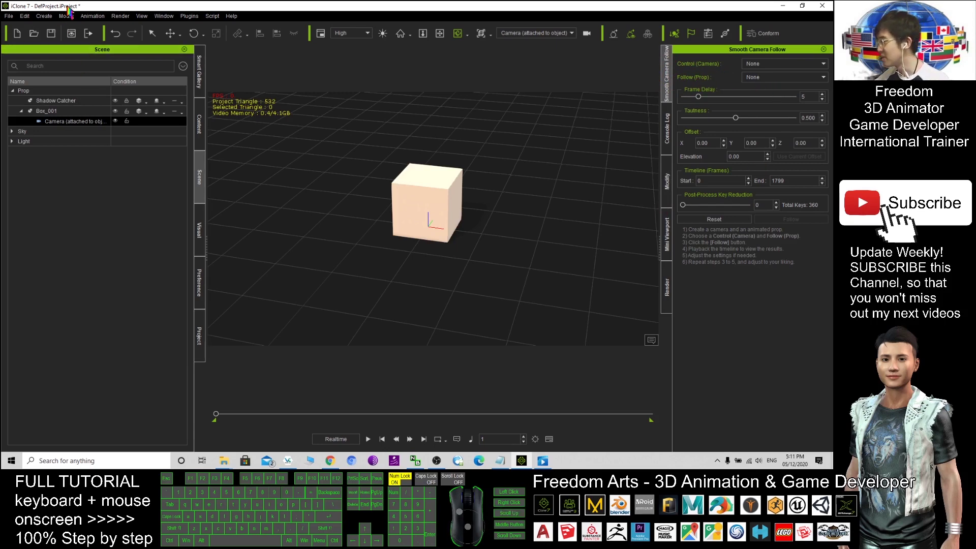
click(45, 16)
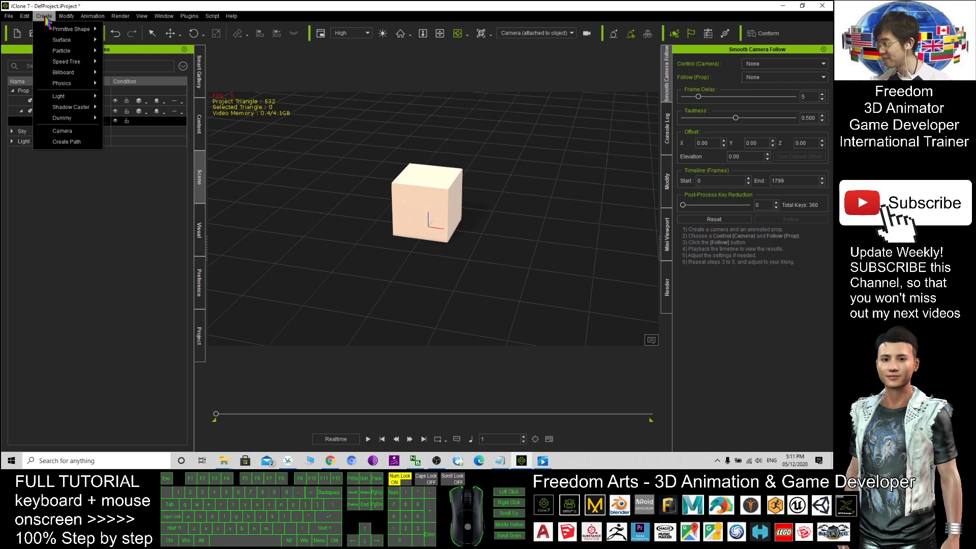
click(62, 130)
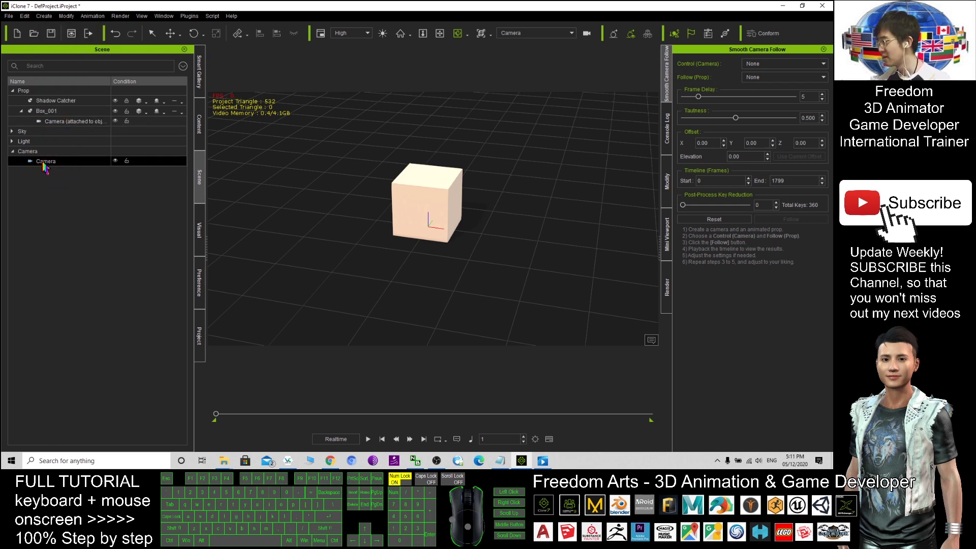
Step: Rename the new camera to 'Camera (smooth camera follow plugin)'
key(F2)
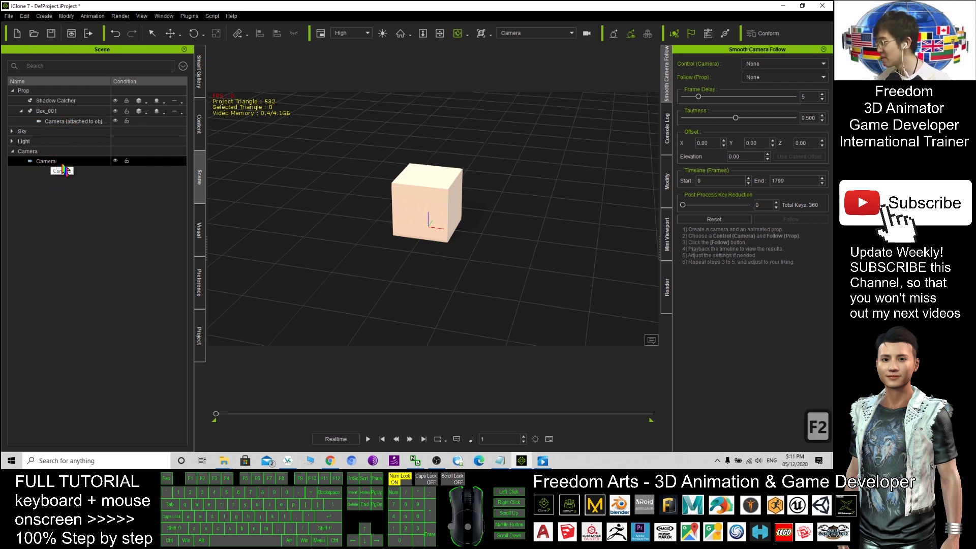
key(F2)
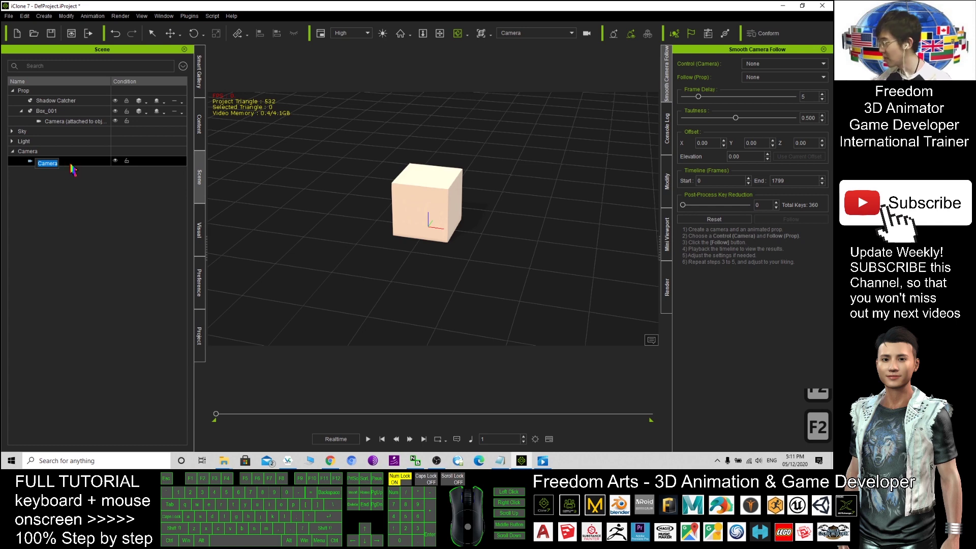
click(61, 163)
key(F2)
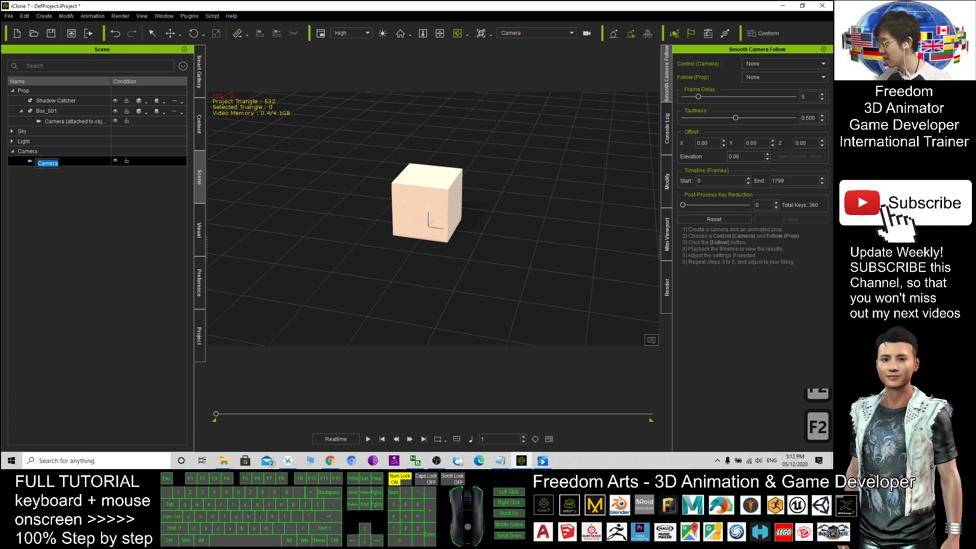
click(60, 164)
text(()
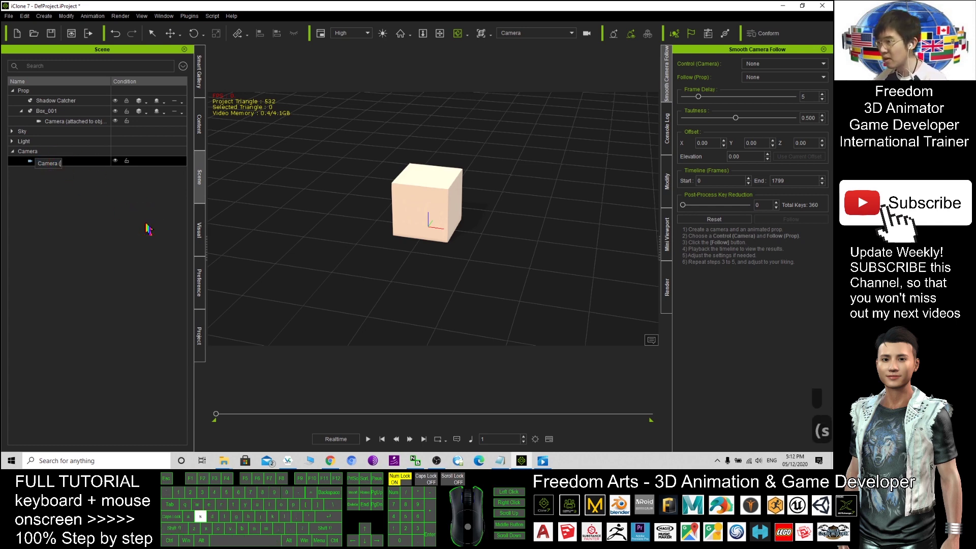
text(smooth a)
key(BackSpace)
text(camera)
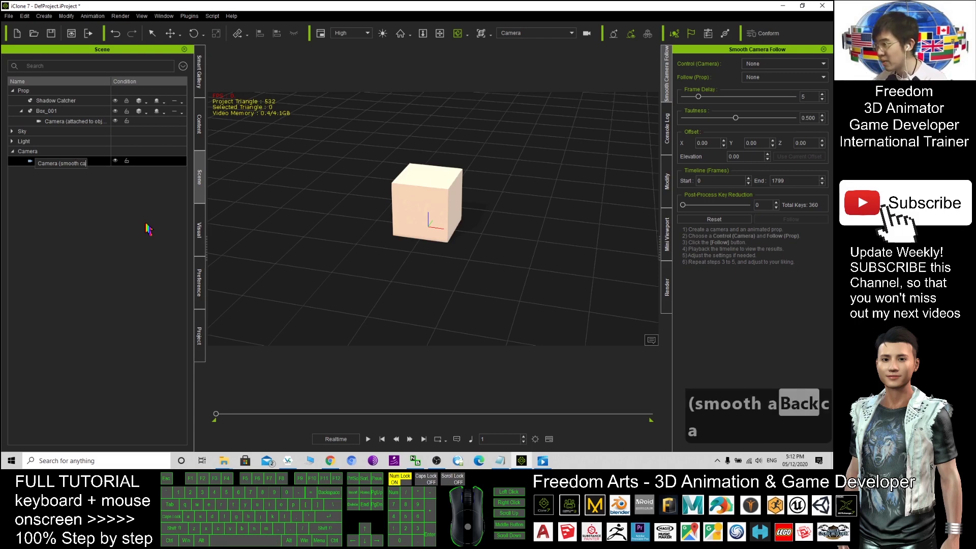
text( flo)
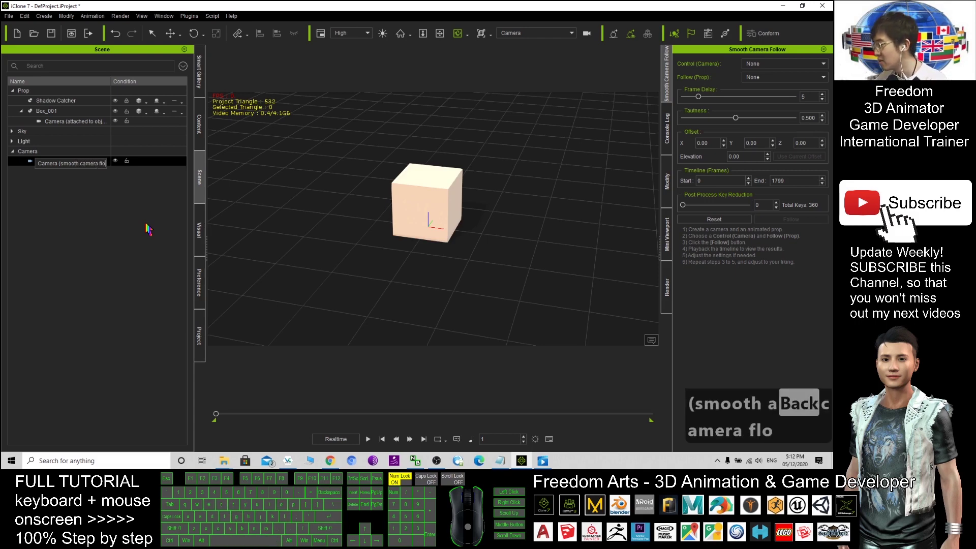
key(BackSpace)
key(BackSpace)
text(ow plug)
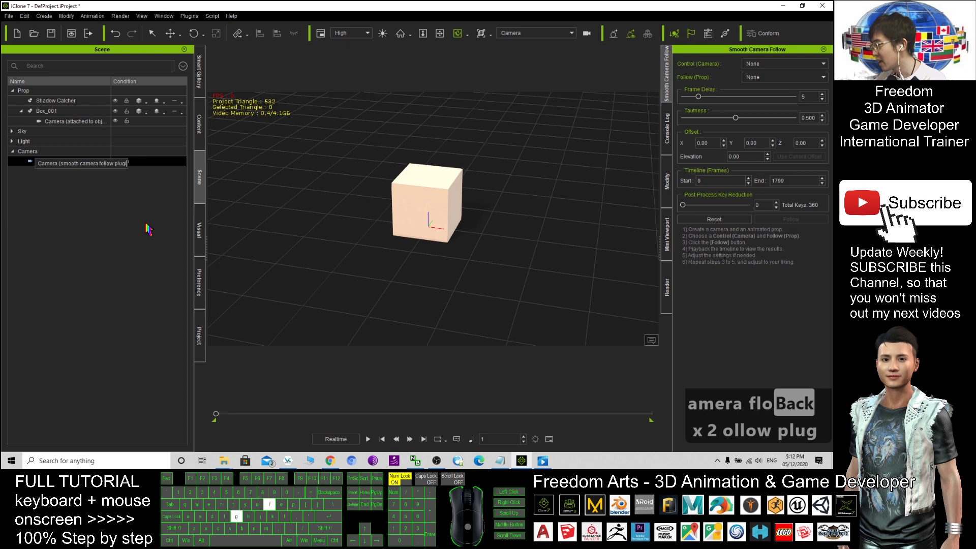
text(in))
key(Return)
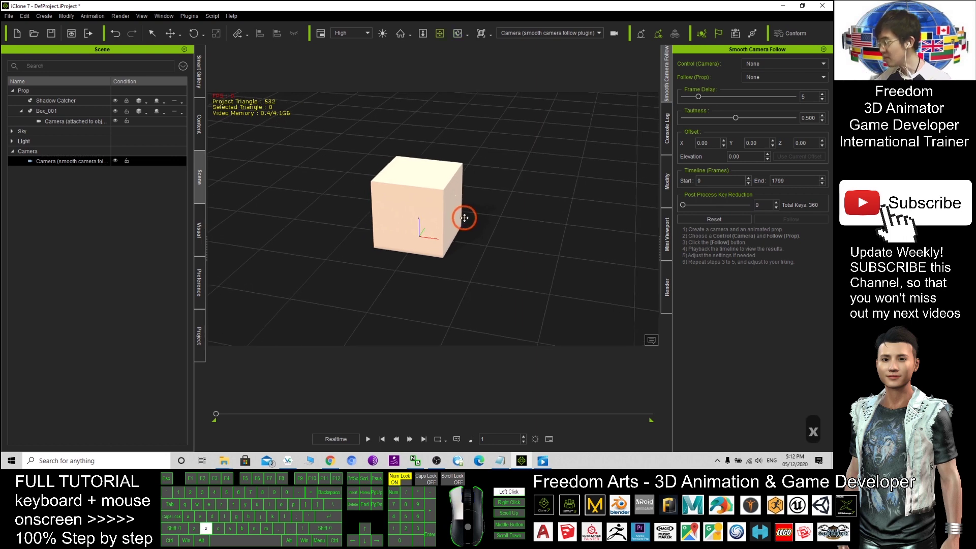
drag(460, 218, 436, 223)
click(427, 186)
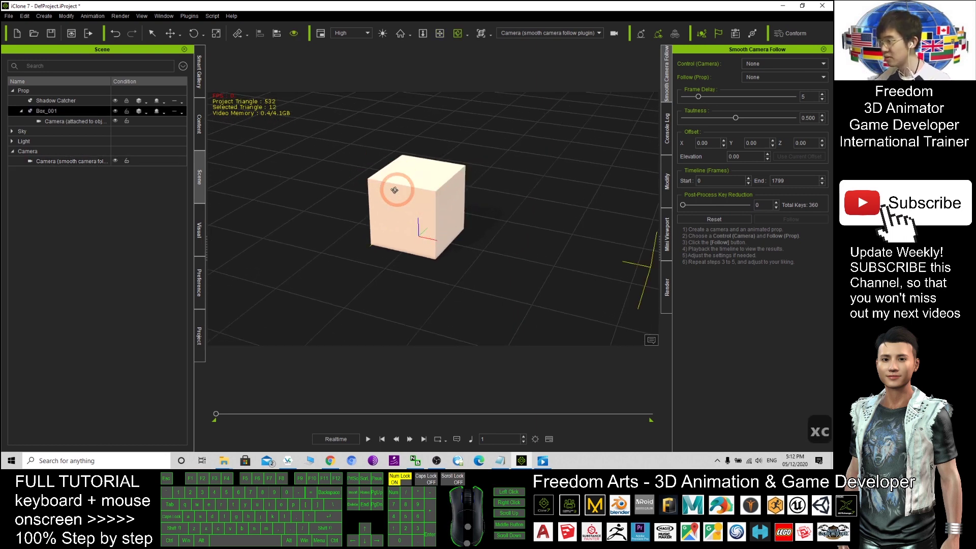
click(765, 66)
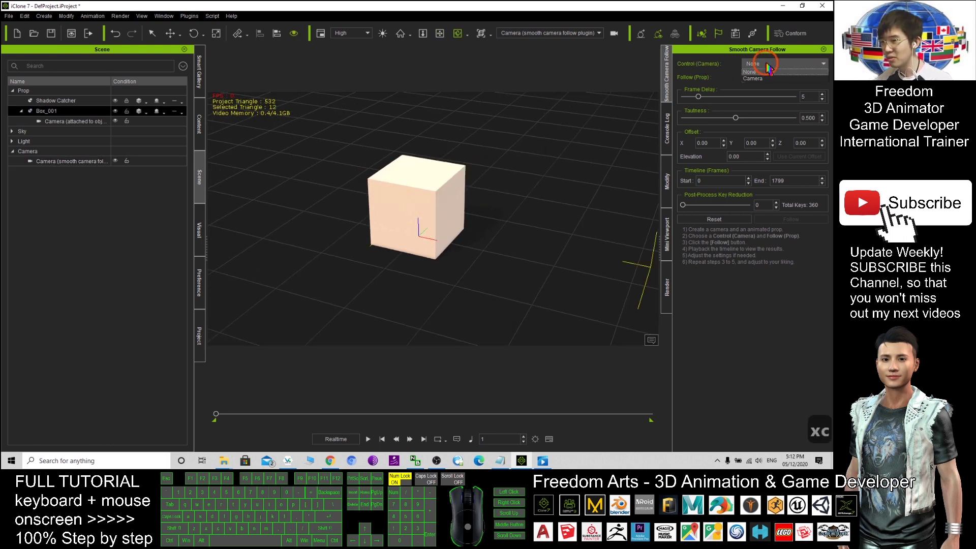
click(755, 72)
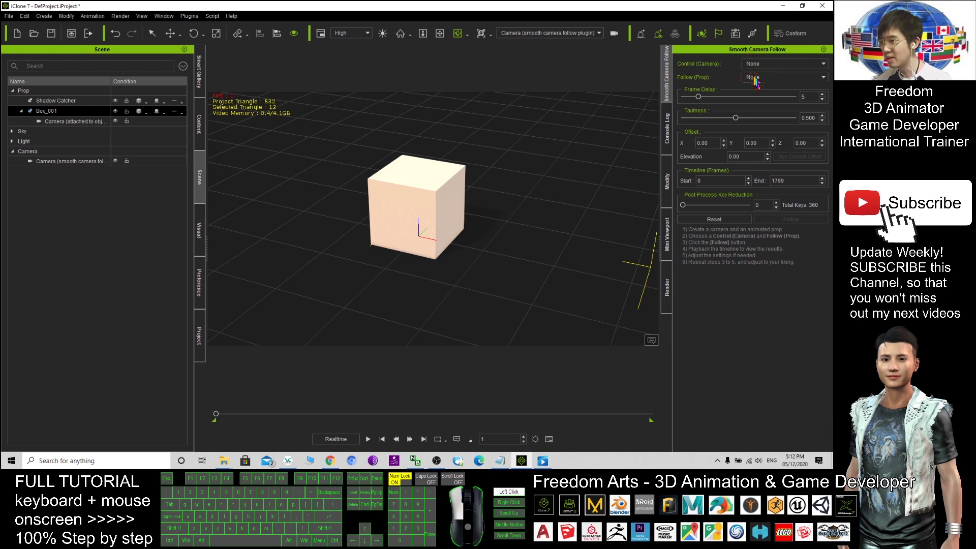
click(753, 79)
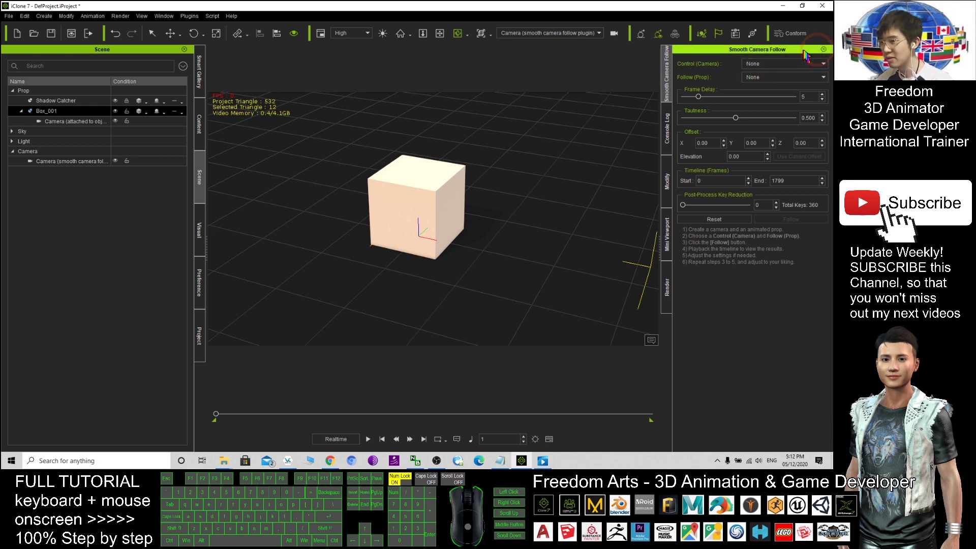
Step: Close the plugin and Console Log panels, then relaunch Smooth Camera Follow from Python Samples
click(823, 50)
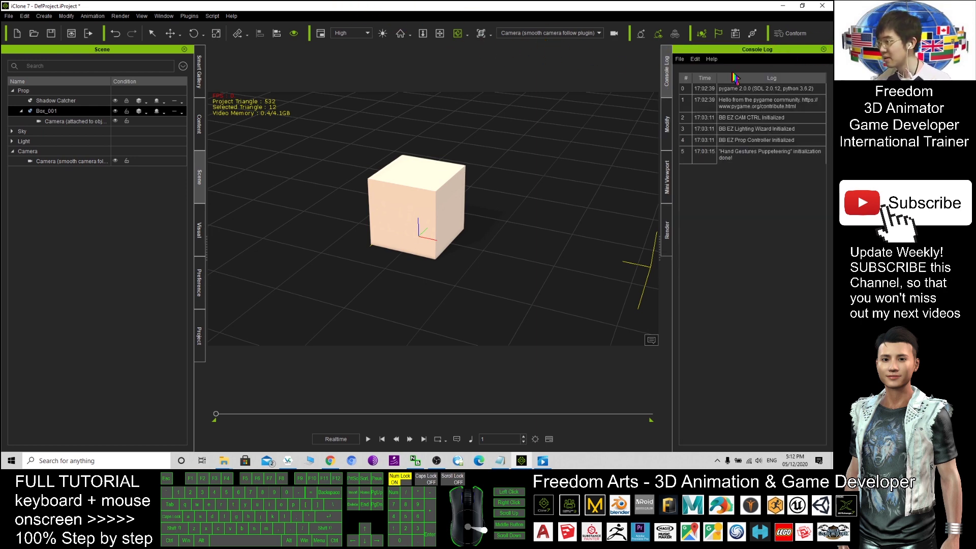
click(822, 49)
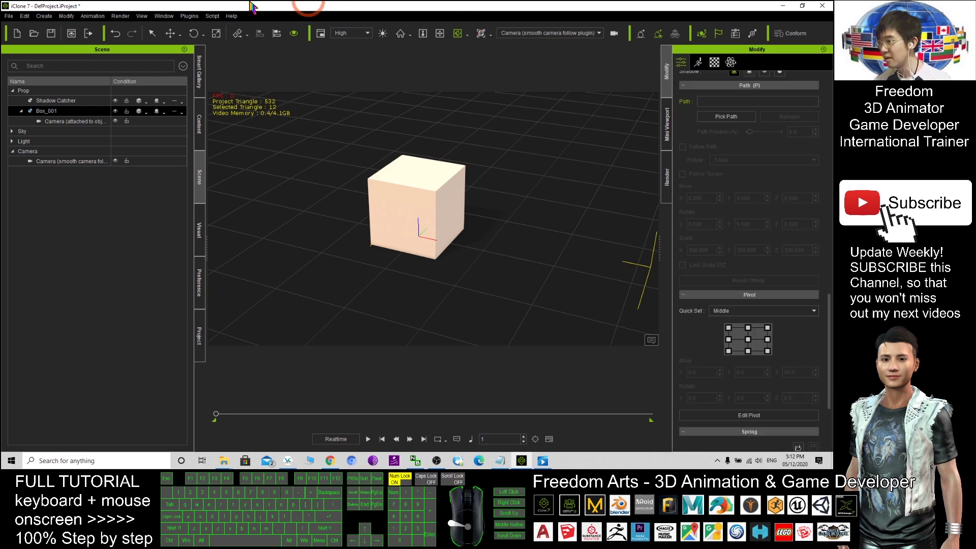
click(190, 16)
mouse_move(210, 105)
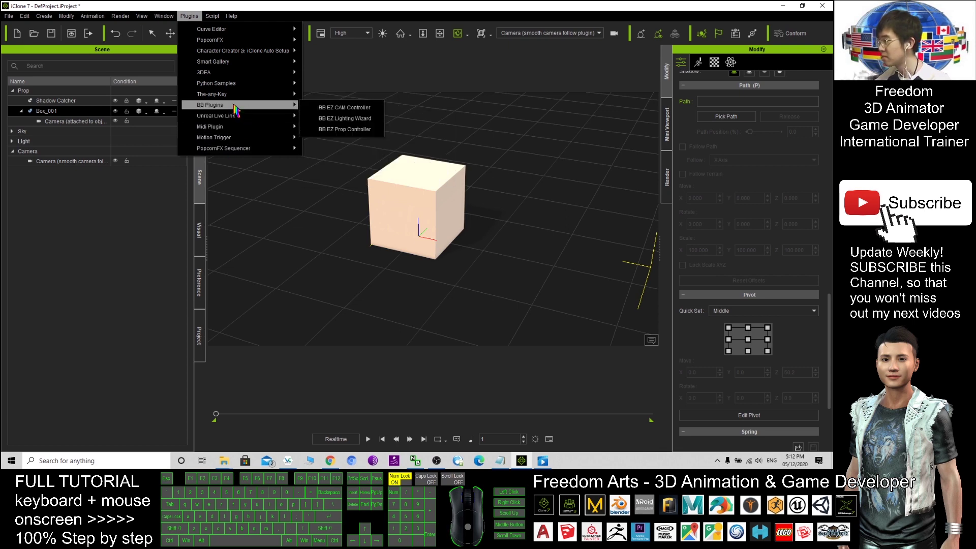
click(229, 83)
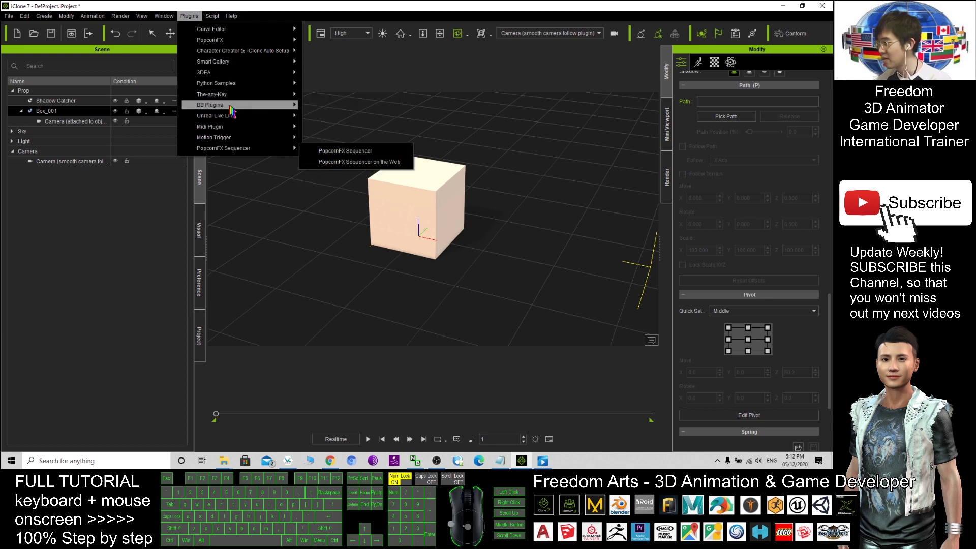
mouse_move(216, 83)
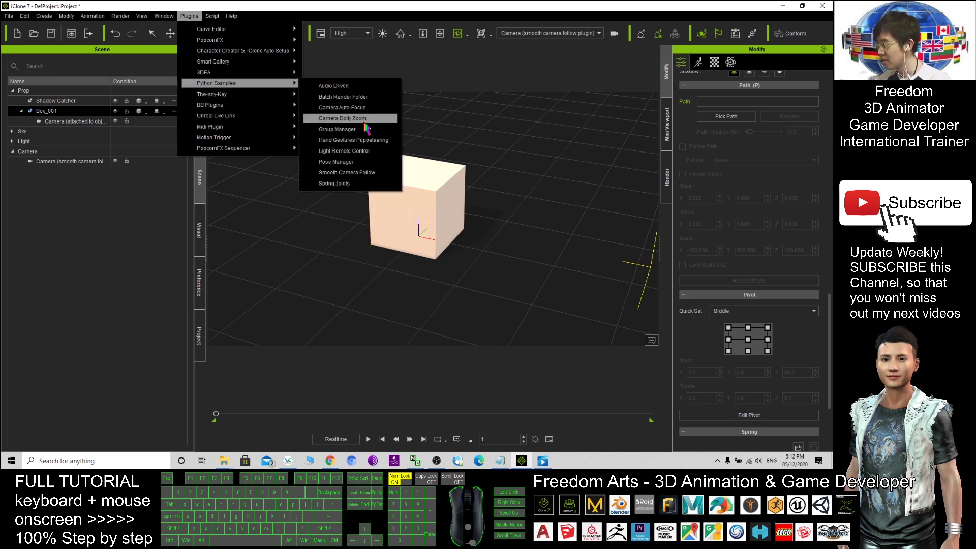
click(360, 172)
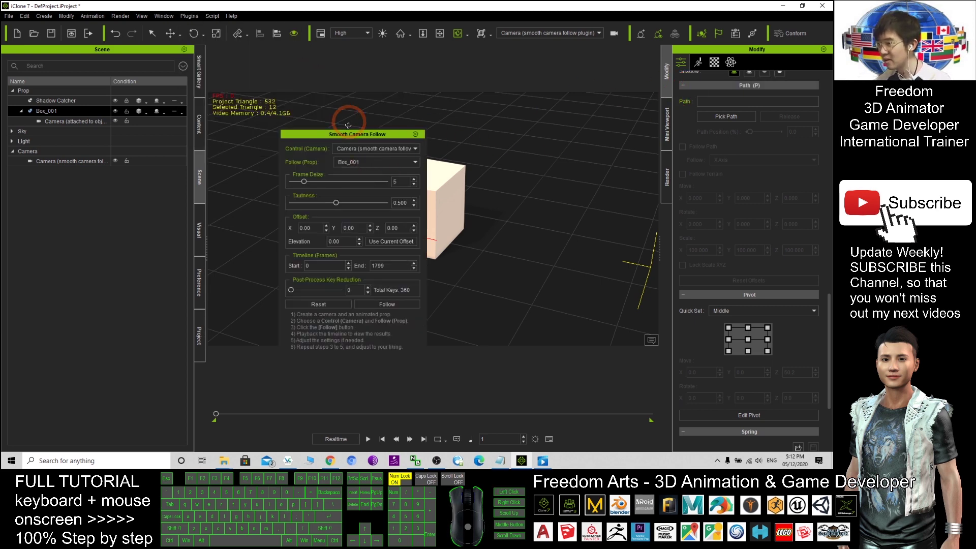
Step: Keep the smooth-follow camera as controller and dock the Smooth Camera Follow dialog
click(364, 150)
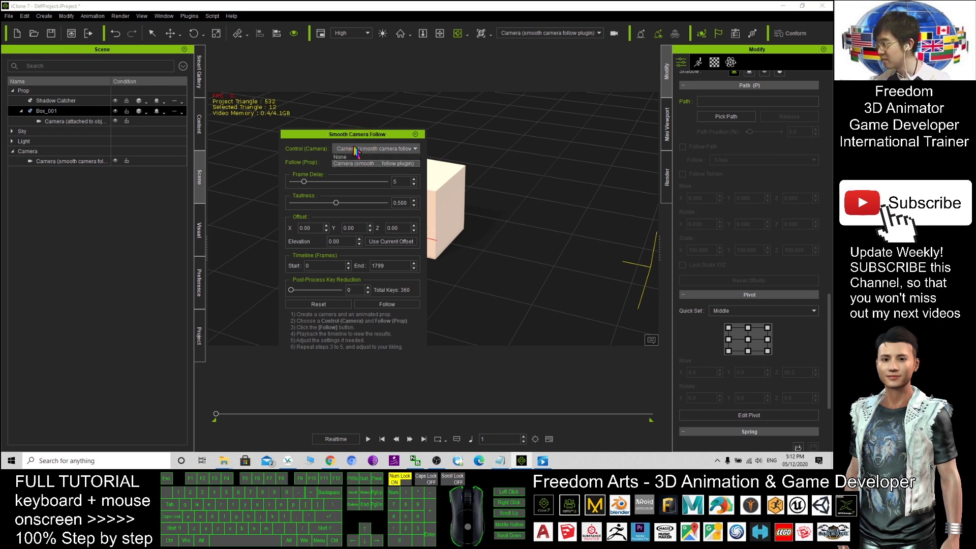
click(377, 137)
mouse_move(376, 138)
mouse_down()
mouse_move(751, 213)
mouse_move(728, 52)
mouse_up()
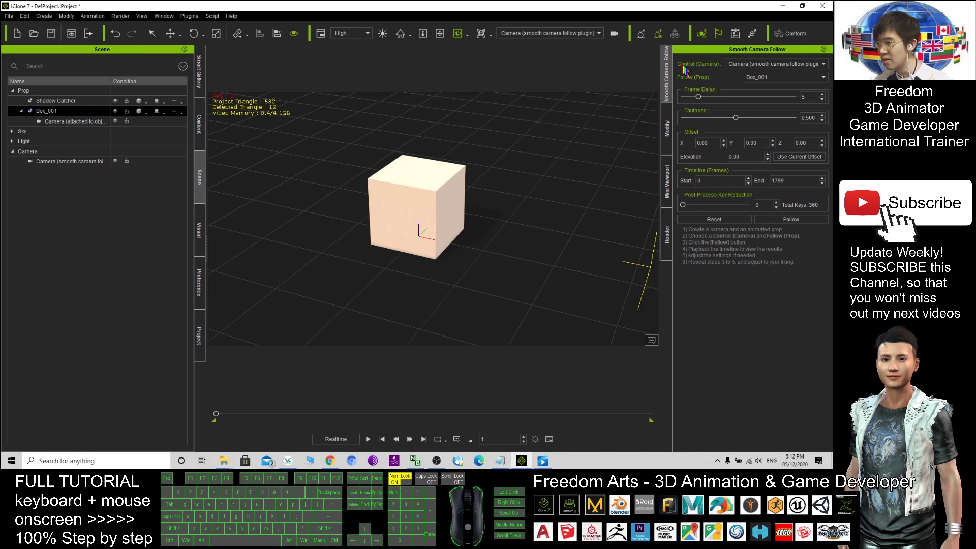
Step: Add a plain camera to the scene with Create > Camera
click(760, 66)
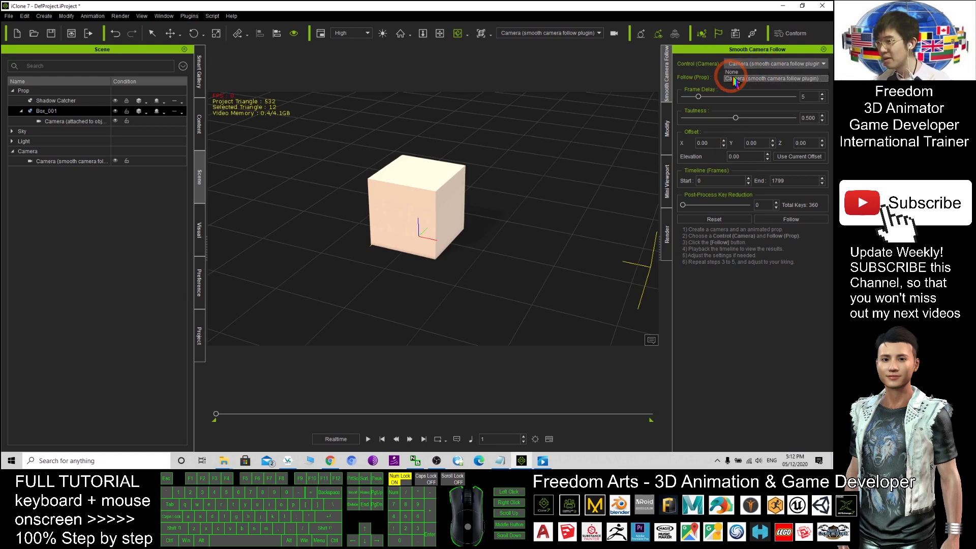
click(749, 79)
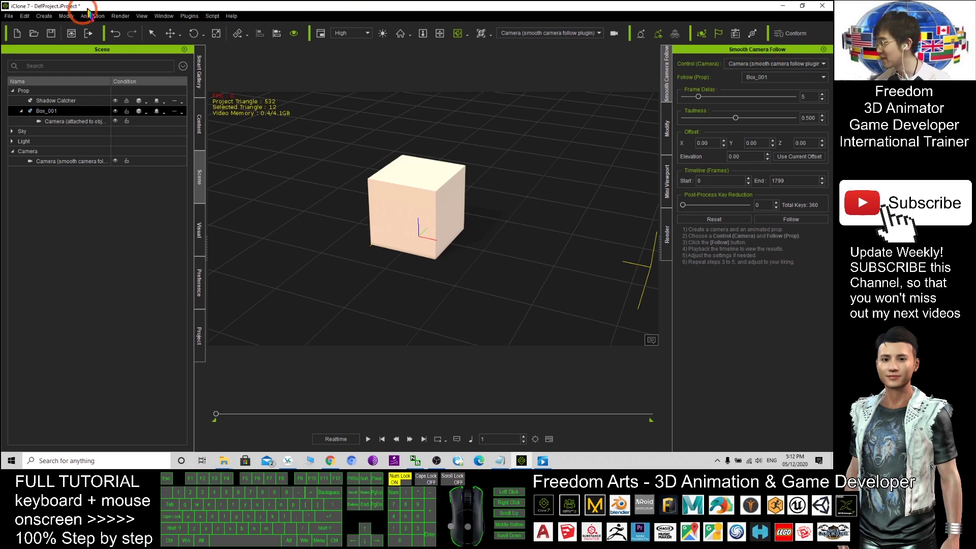
click(43, 16)
click(61, 130)
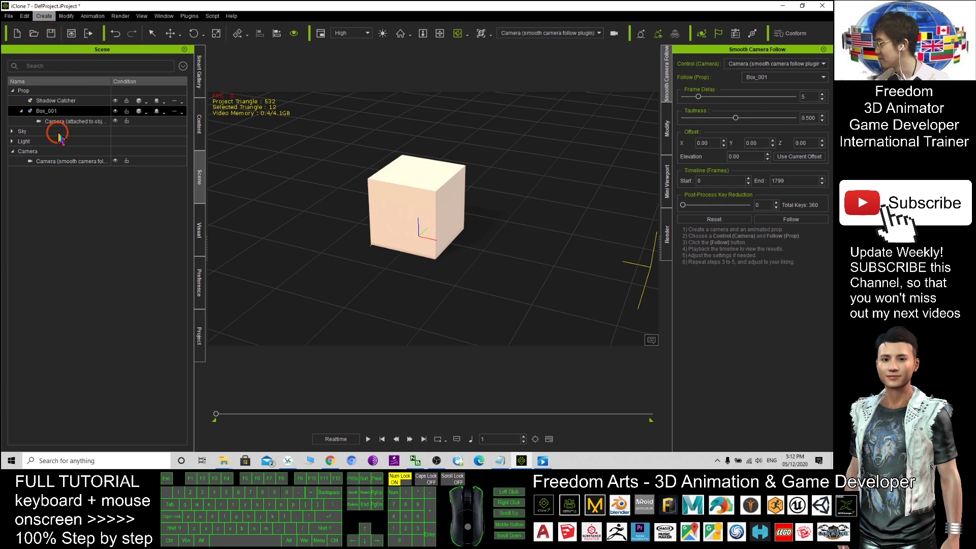
Step: Confirm Control is the smooth-follow camera and Follow is Box_001, then reselect Box_001
click(780, 66)
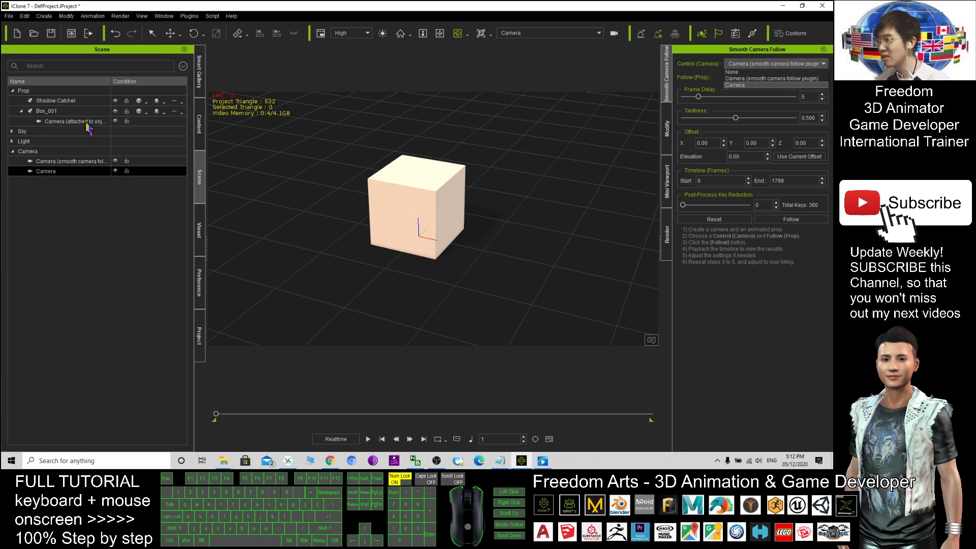
click(745, 65)
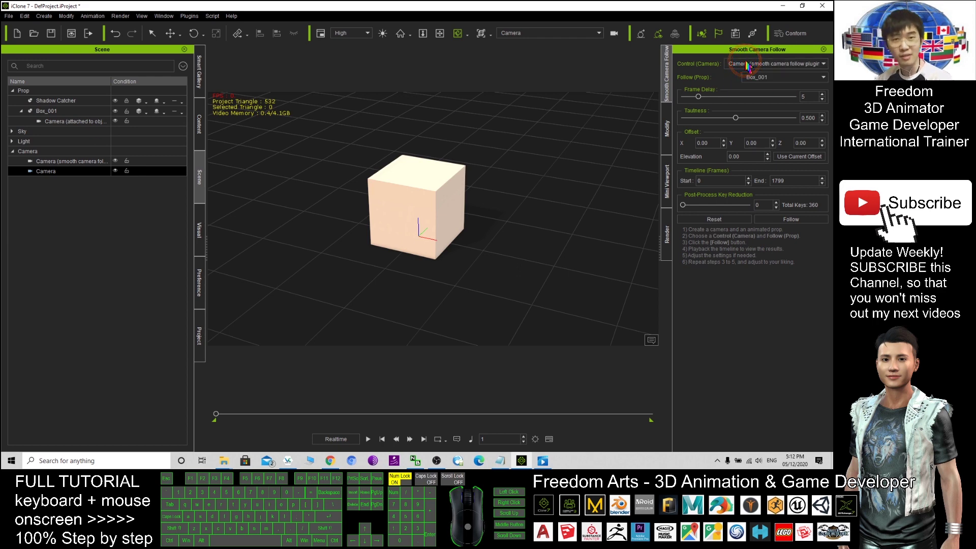
click(748, 64)
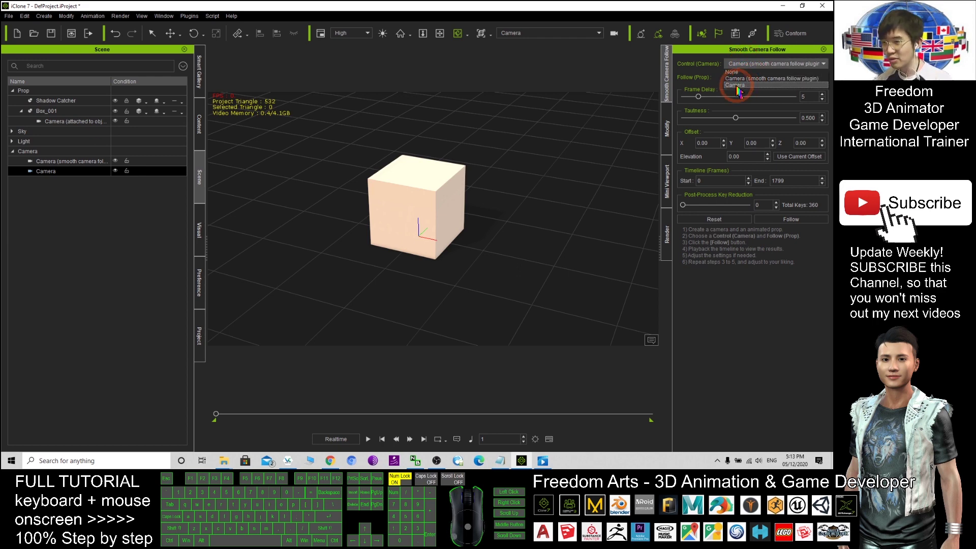
click(784, 80)
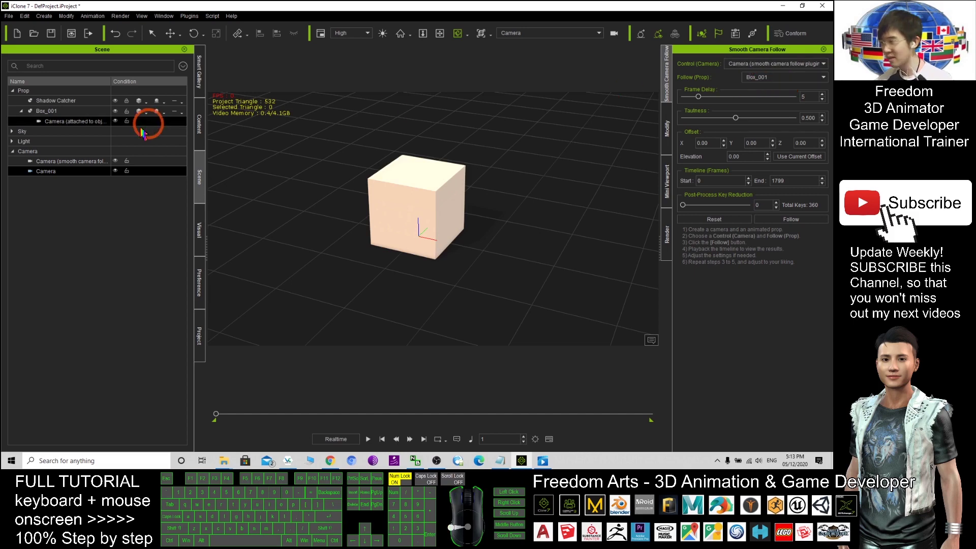
click(52, 161)
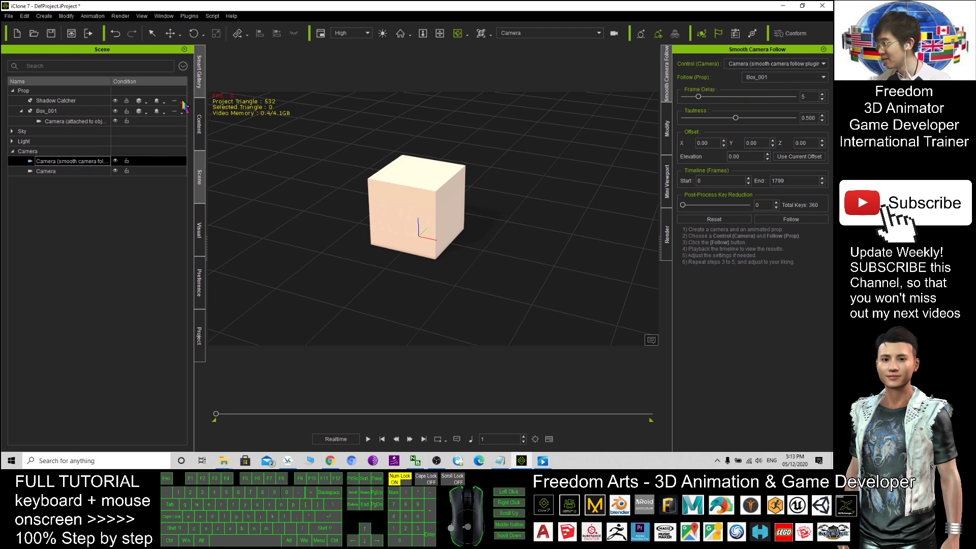
click(767, 77)
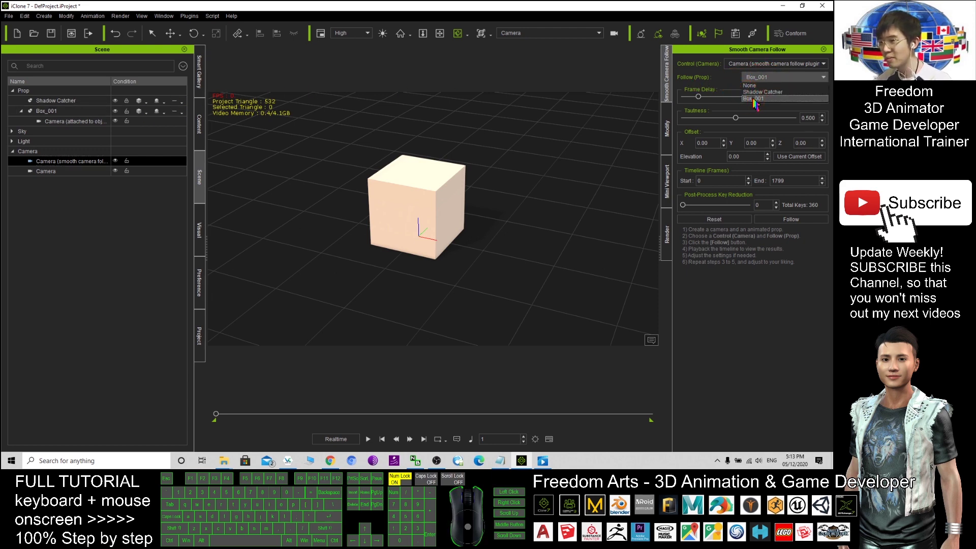
click(755, 98)
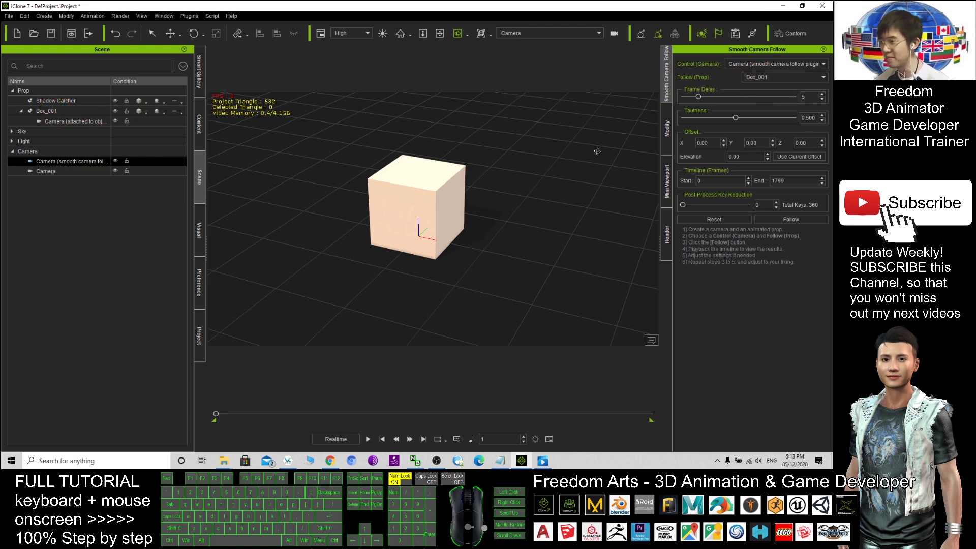
drag(494, 201, 500, 223)
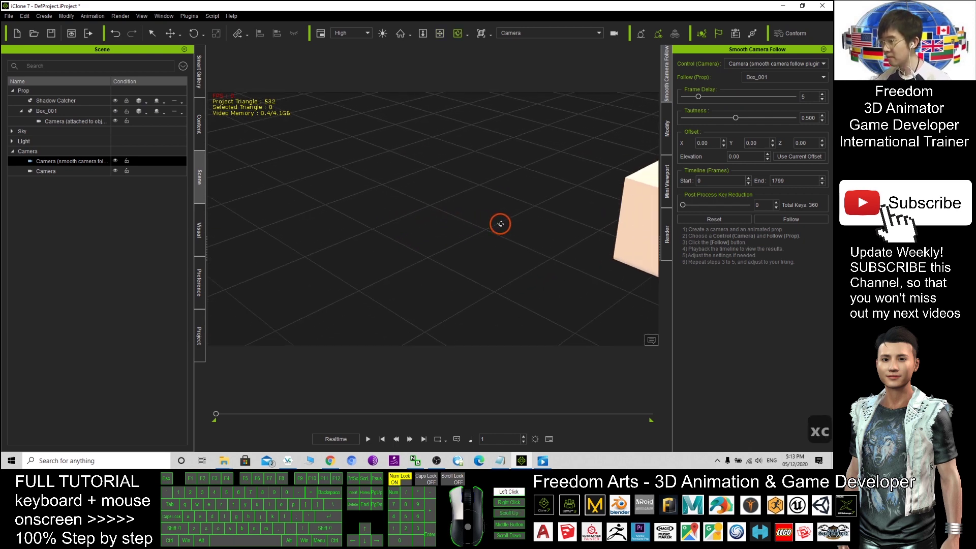
click(525, 196)
Step: Apply Use Current Offset, generate the follow motion, then return to frame one
mouse_move(523, 185)
mouse_down()
mouse_move(453, 201)
mouse_move(465, 203)
mouse_up()
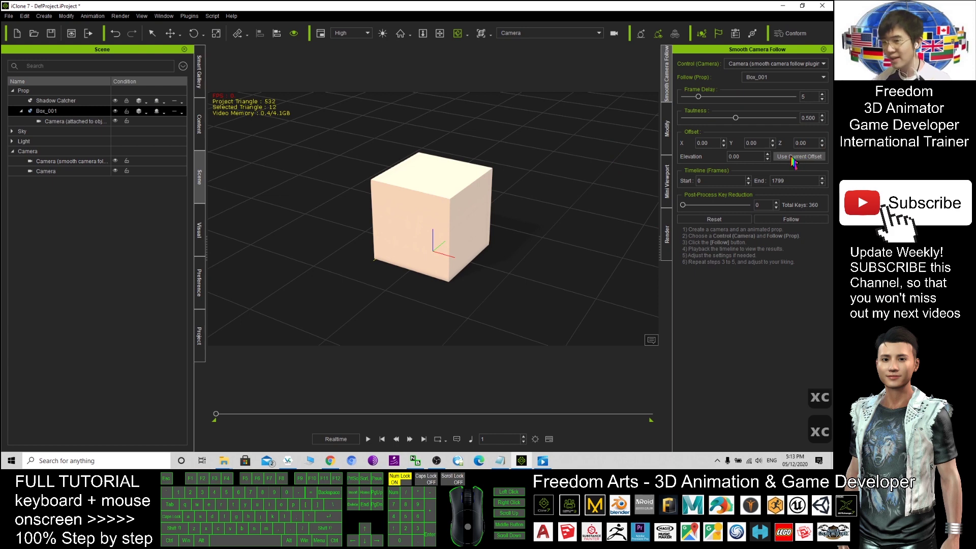
click(793, 160)
click(792, 161)
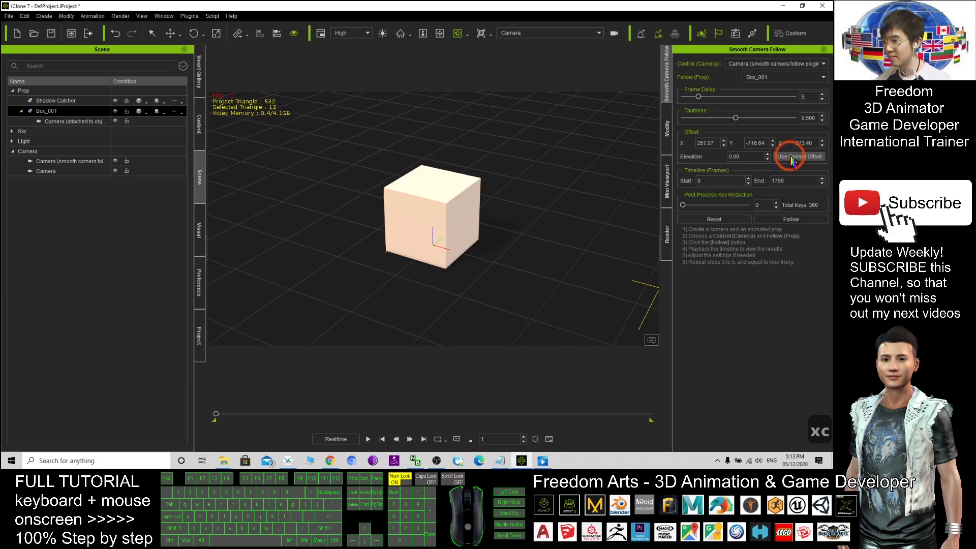
click(785, 220)
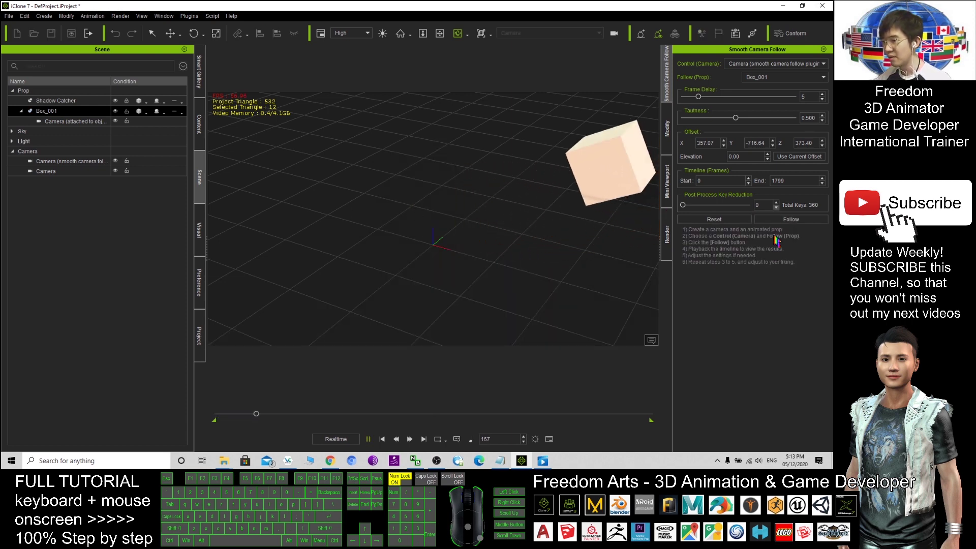
click(382, 438)
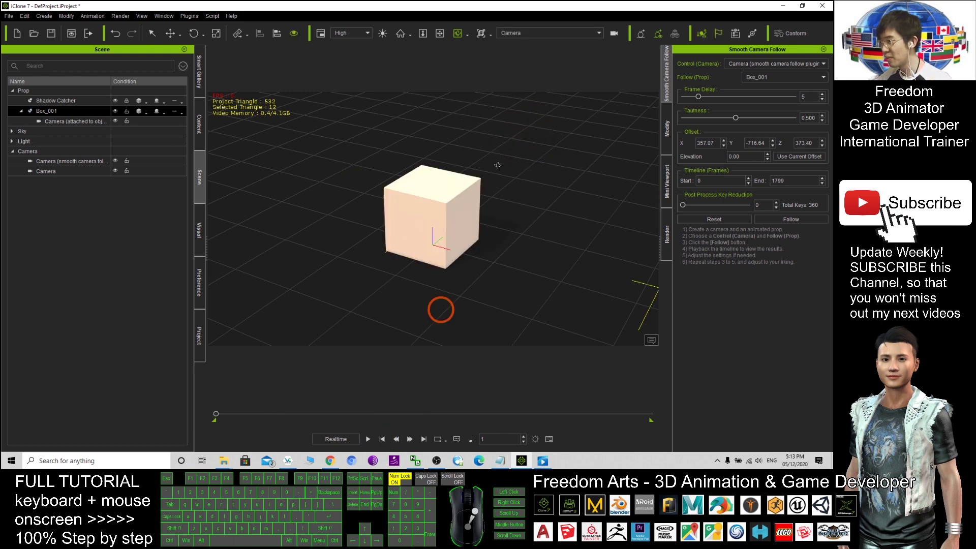
Step: Play the box animation through 'Camera (smooth camera follow plugin)', then stop and rewind
click(572, 33)
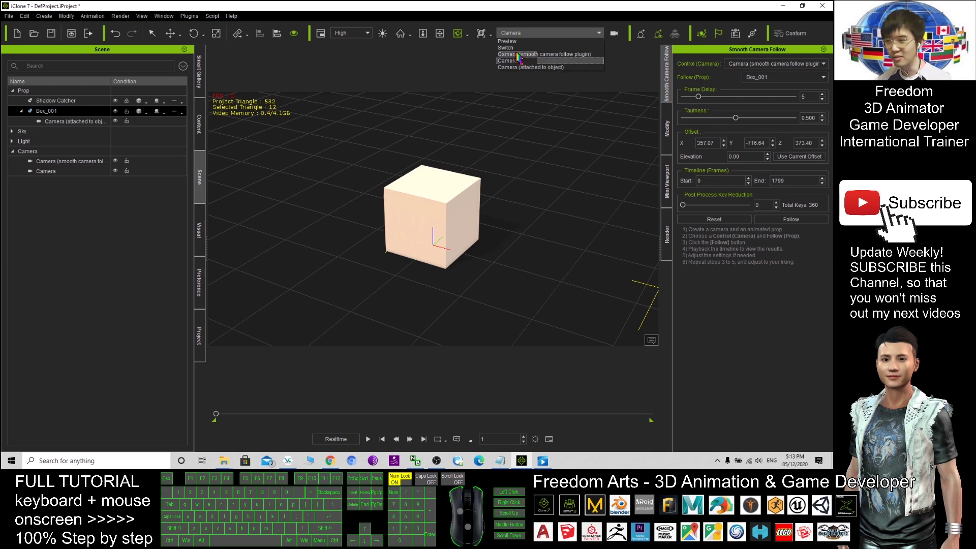
click(574, 55)
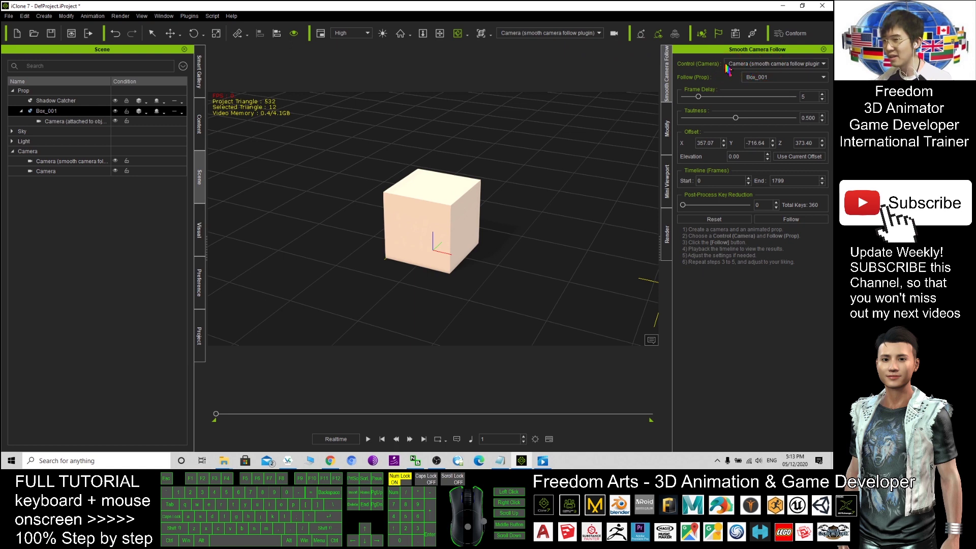
click(368, 438)
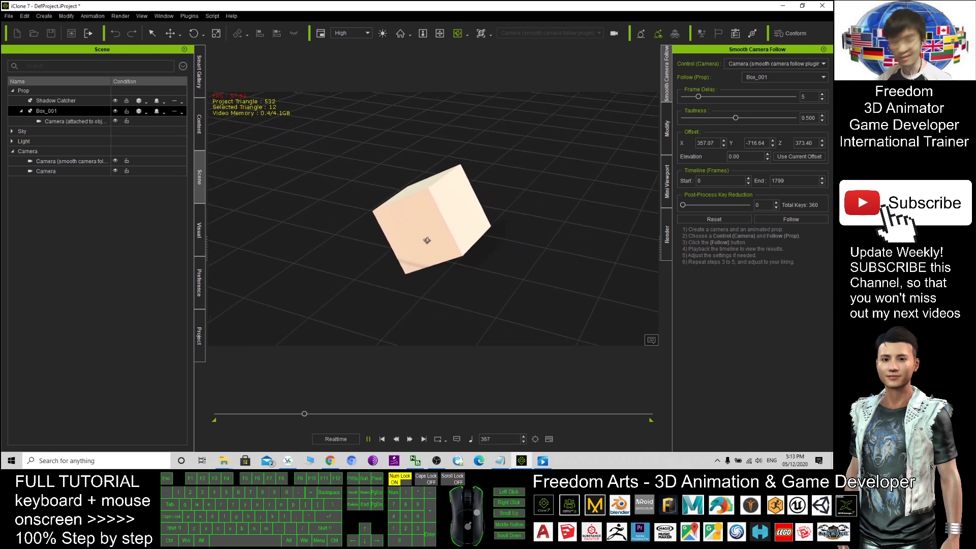
click(367, 439)
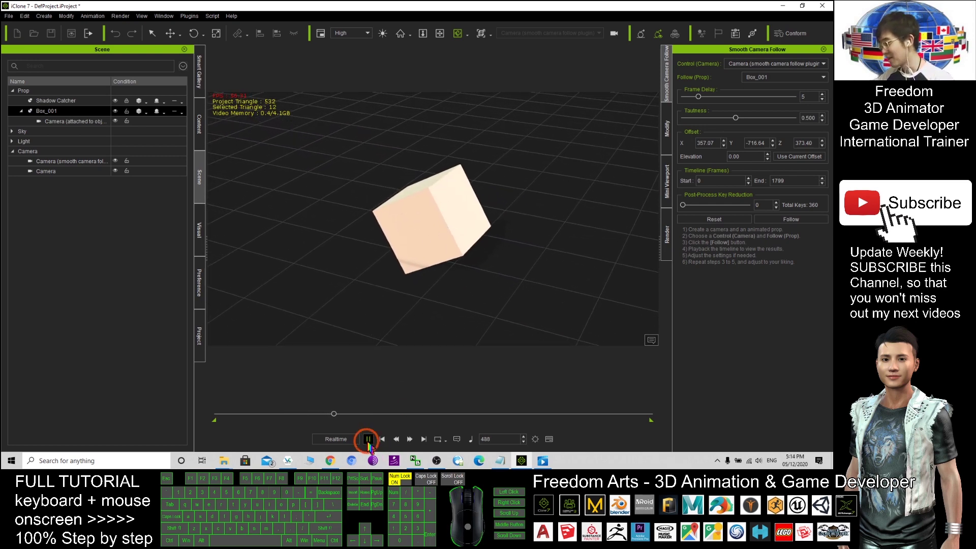
click(382, 439)
click(458, 227)
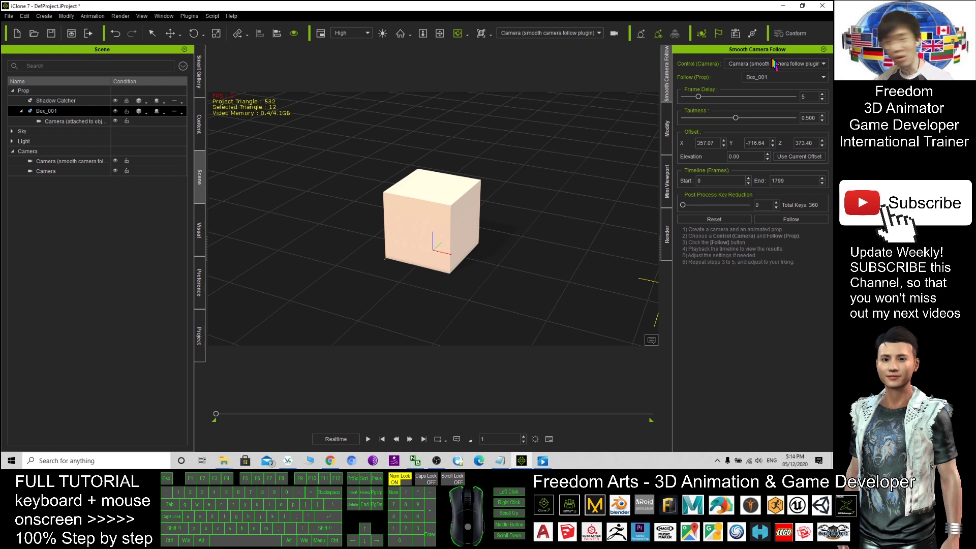
click(534, 33)
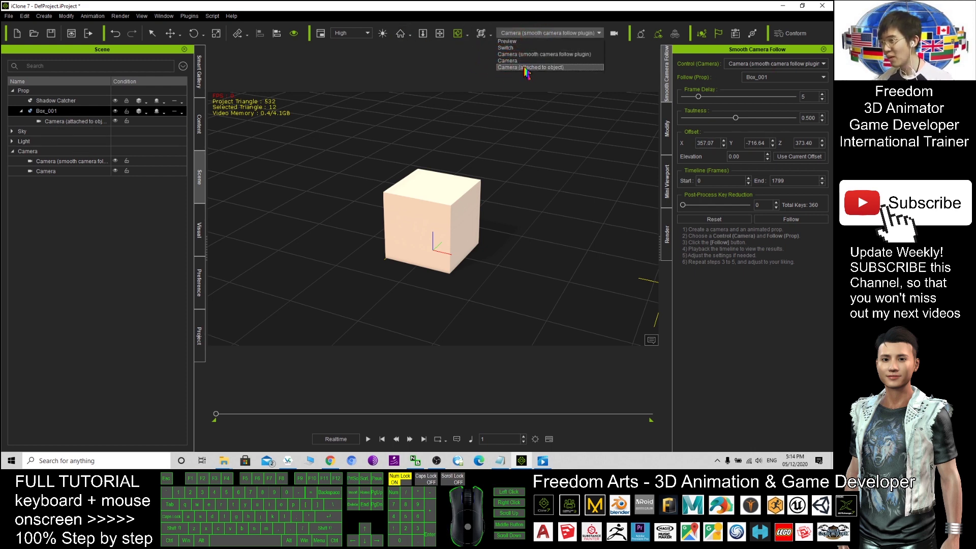
click(525, 67)
click(367, 438)
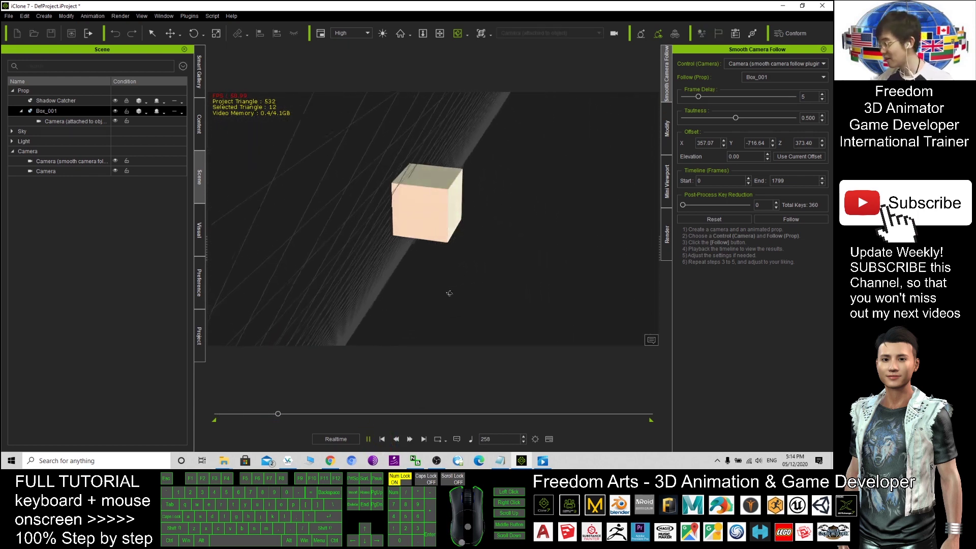
click(381, 438)
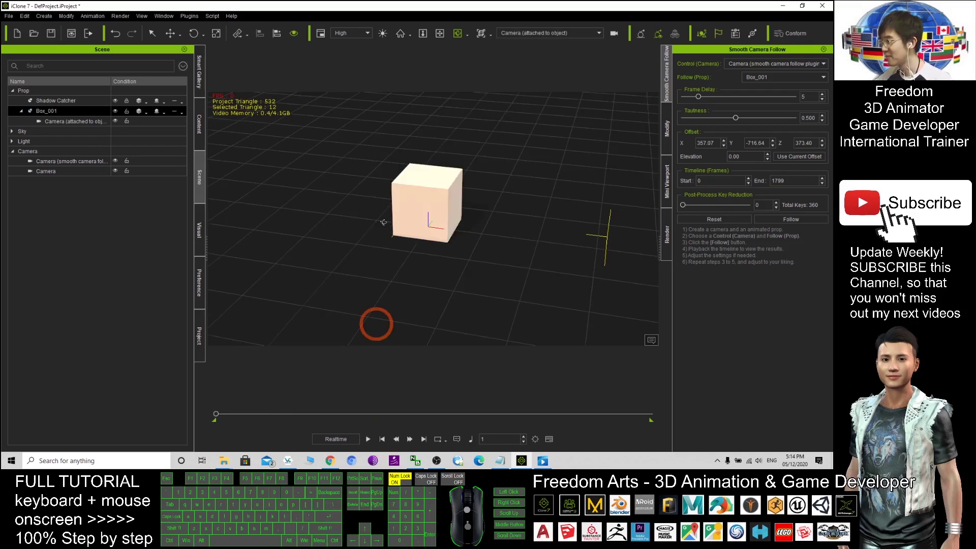
click(548, 34)
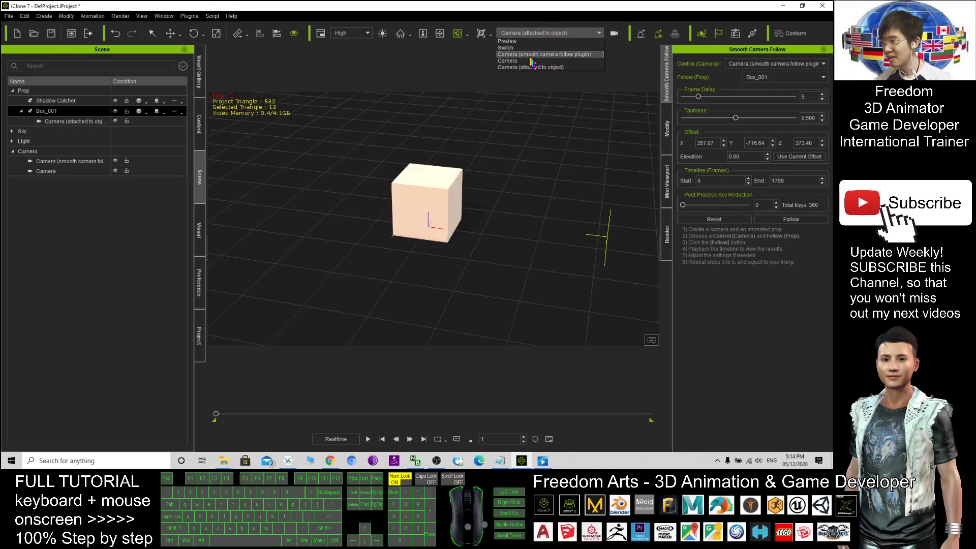
click(546, 55)
click(368, 438)
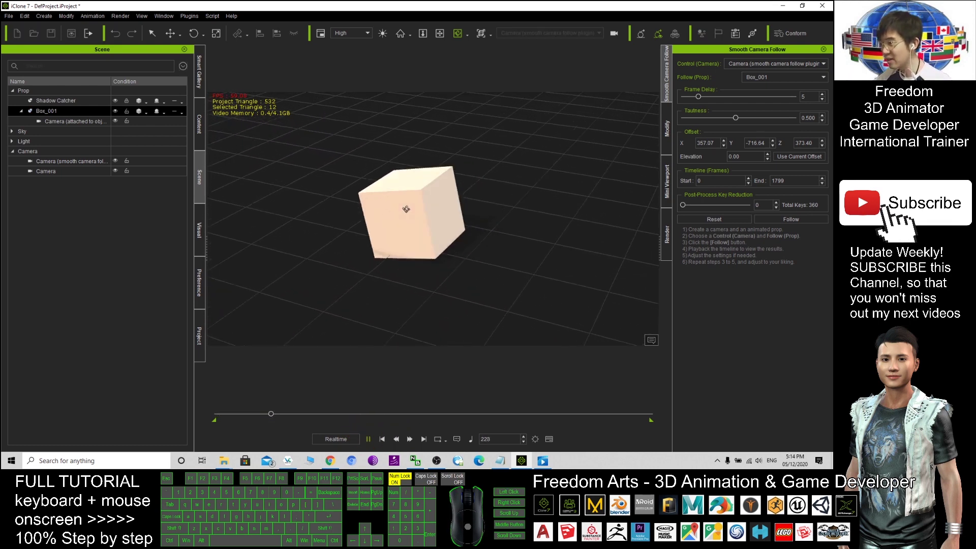
click(368, 439)
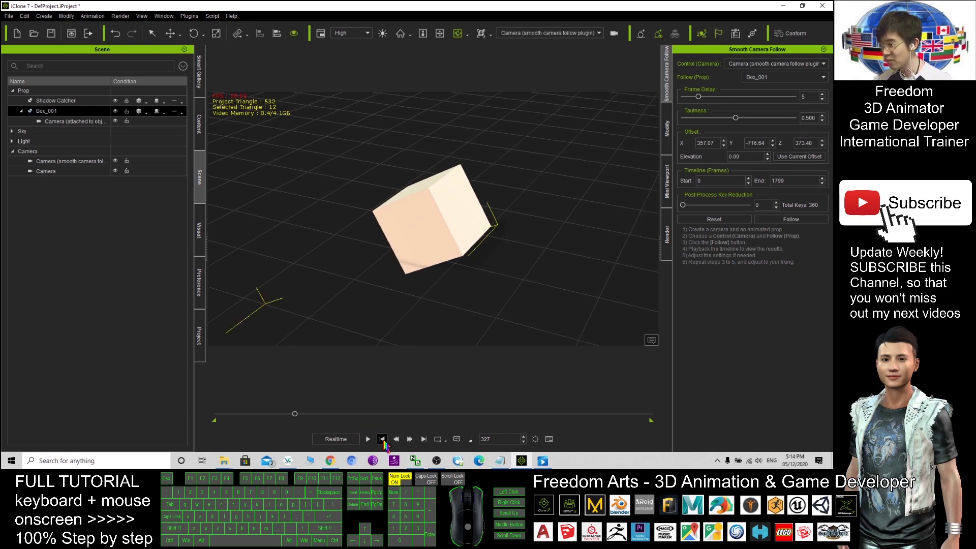
click(382, 439)
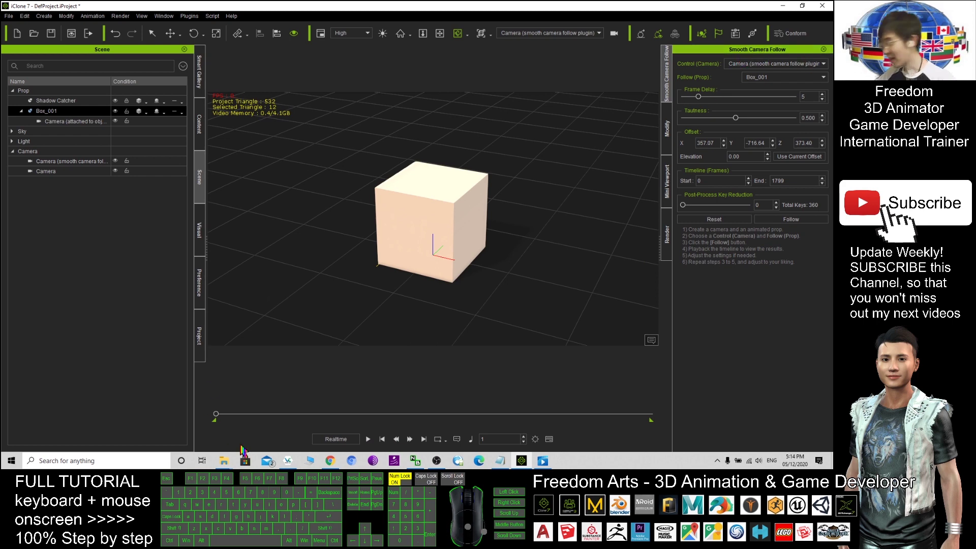
drag(564, 270, 556, 272)
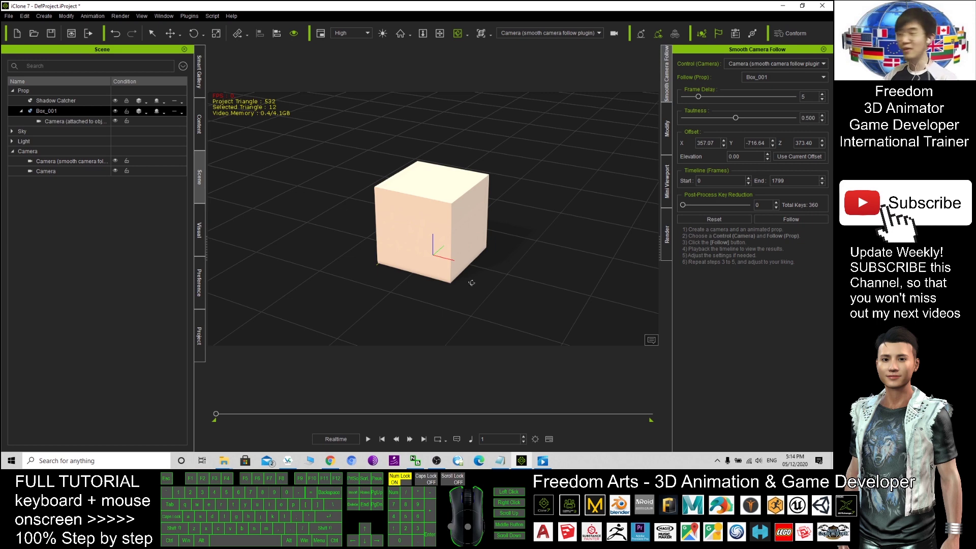
drag(467, 278, 474, 266)
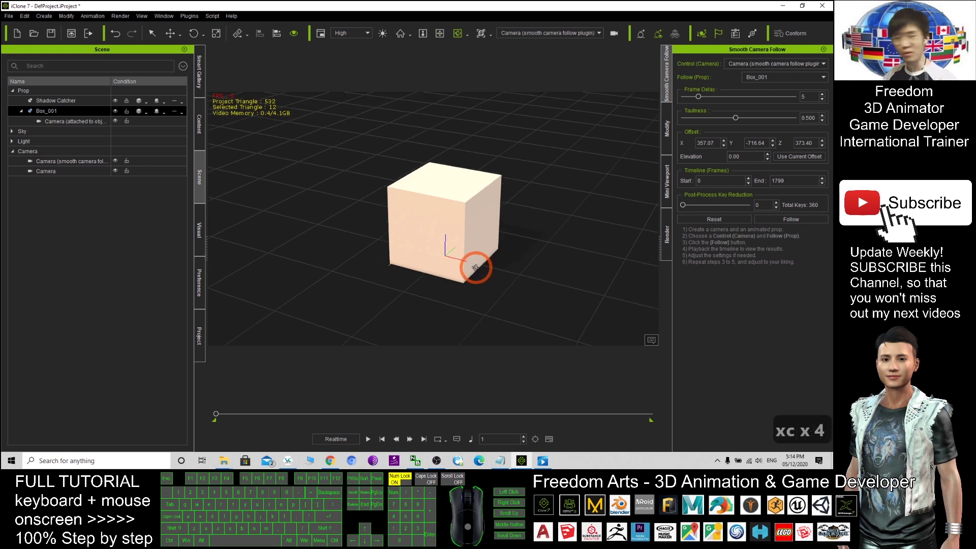